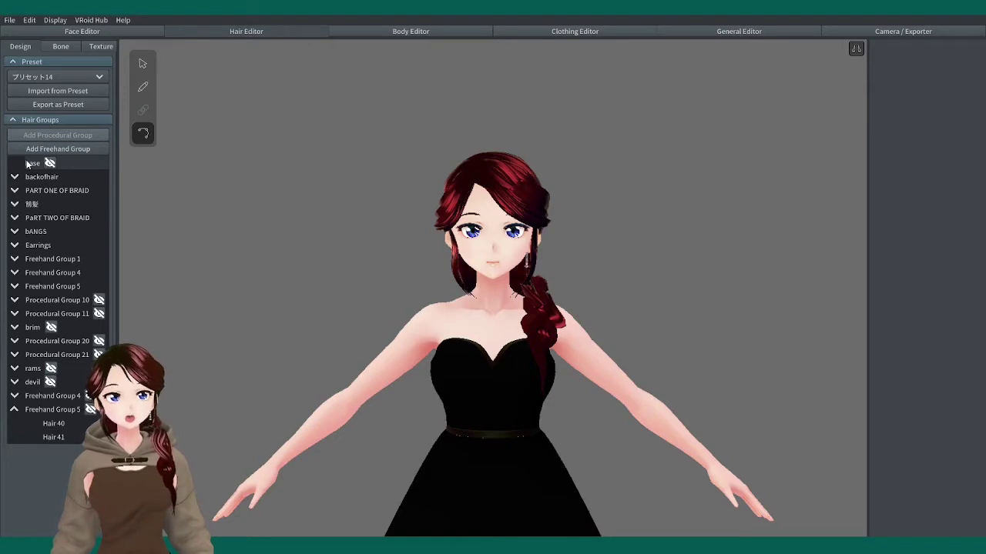
Add a new freehand hair group and display the control points of its guide mesh.
click(57, 149)
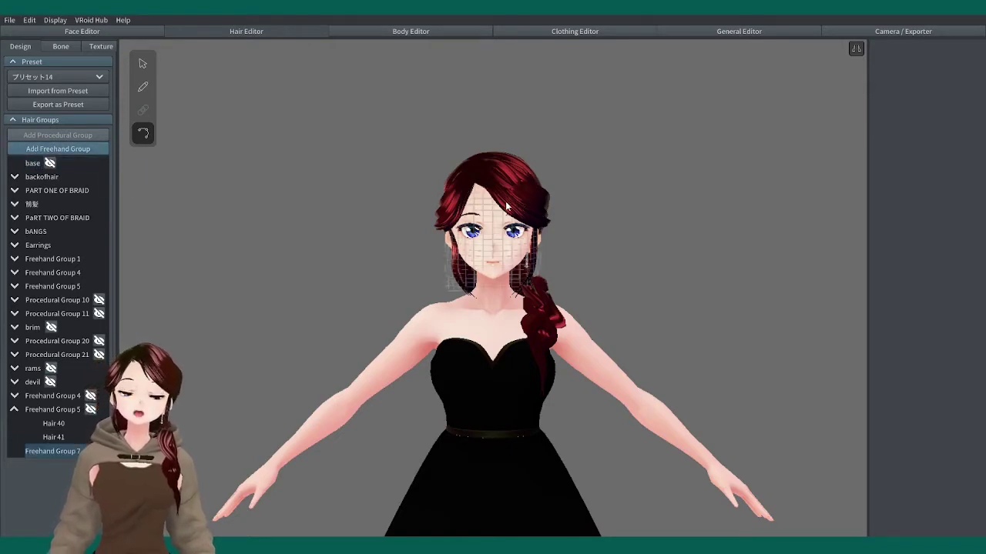
right_drag(360, 257, 548, 263)
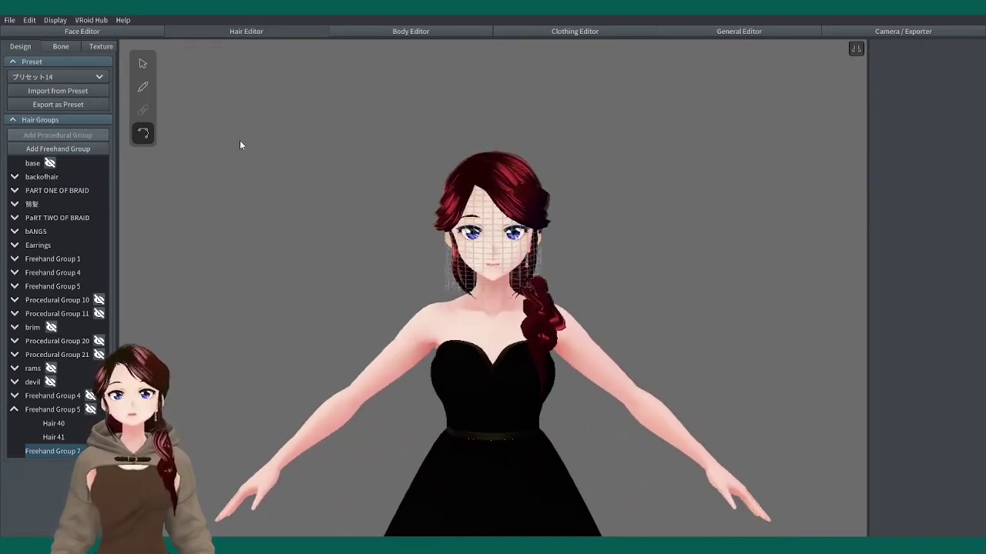
click(143, 64)
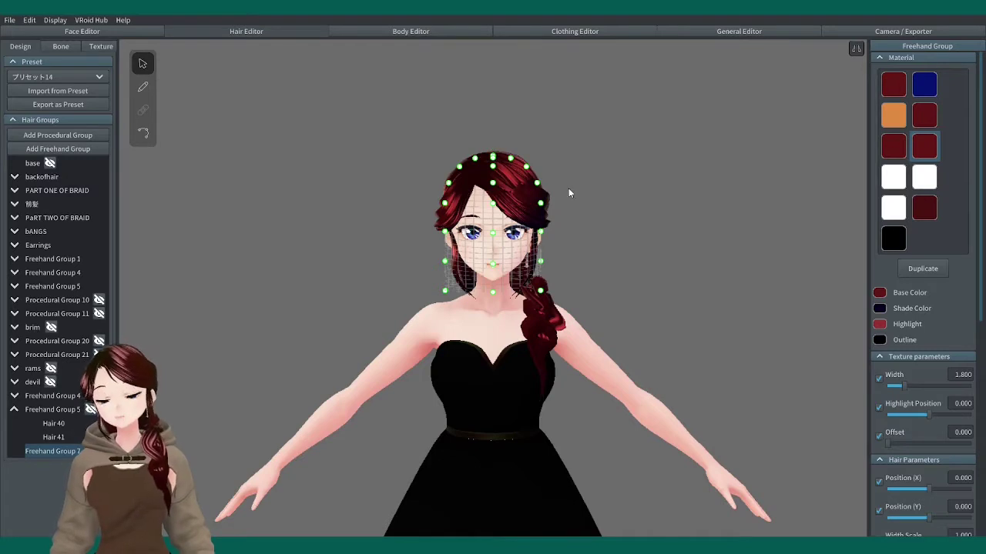
Pull the new group's guide mesh outward along both sides of the head, from the crown down to cheek level.
right_drag(571, 193, 552, 215)
drag(497, 184, 546, 264)
right_drag(549, 263, 642, 283)
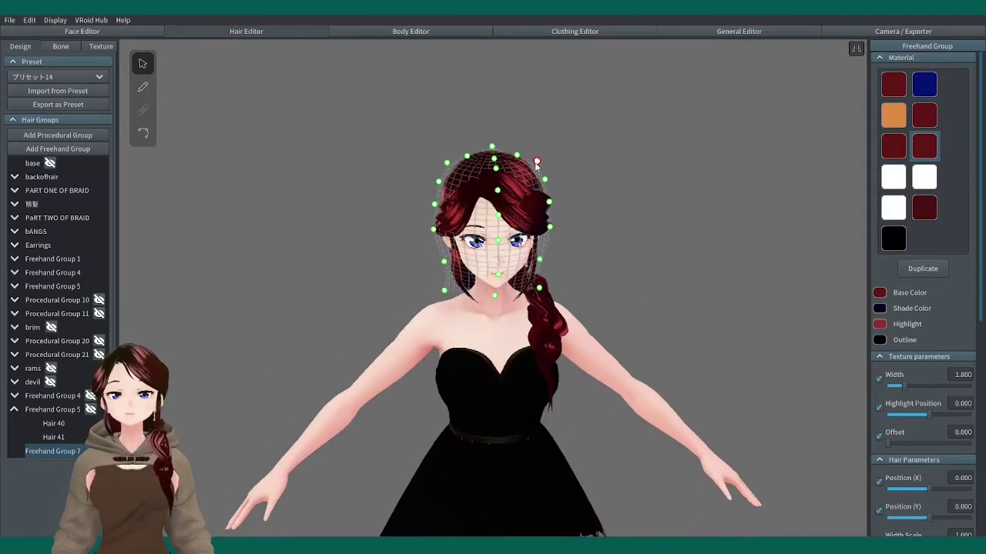
drag(538, 162, 556, 228)
right_drag(600, 266, 598, 248)
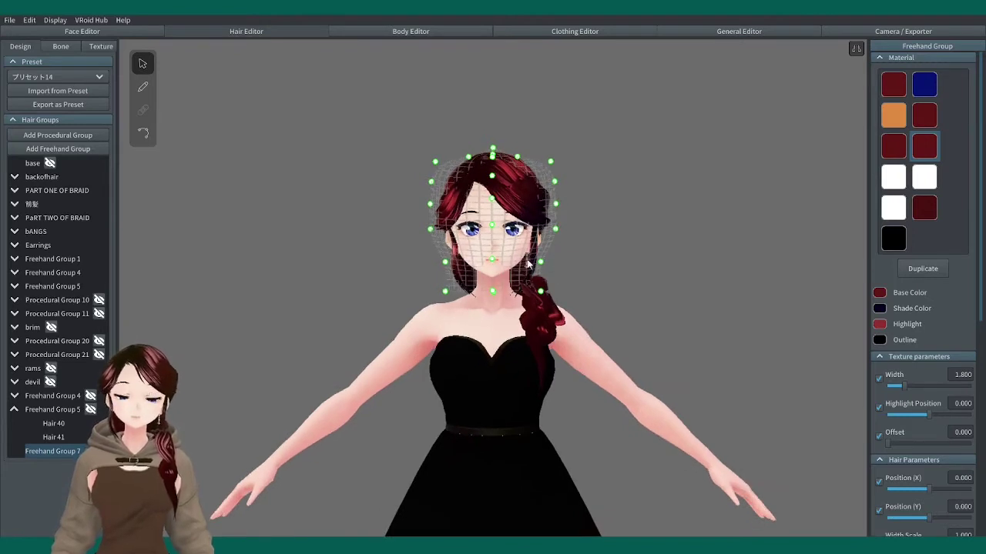
drag(541, 262, 555, 265)
Push the front control points of the guide mesh back from the face to just ahead of the ears.
right_drag(425, 187, 357, 200)
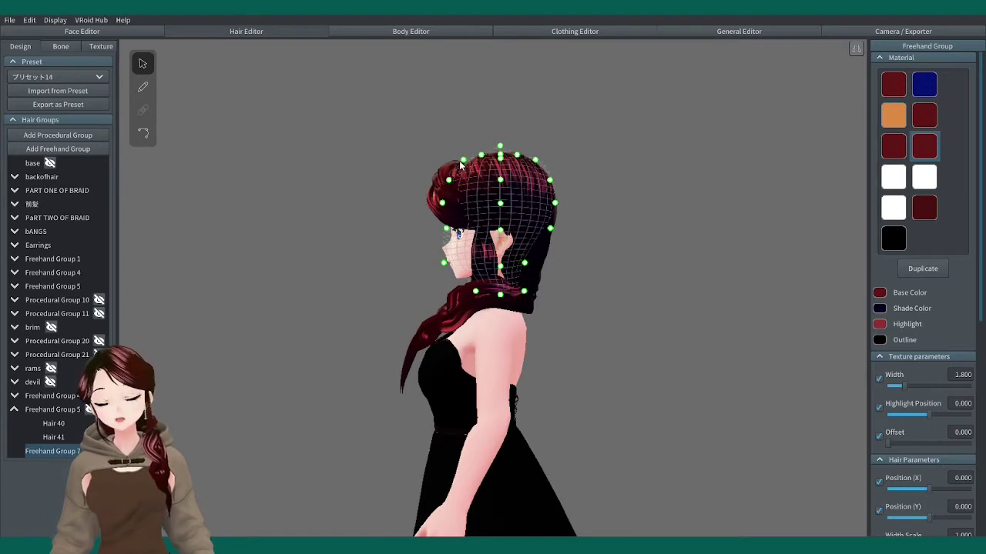
drag(462, 161, 485, 231)
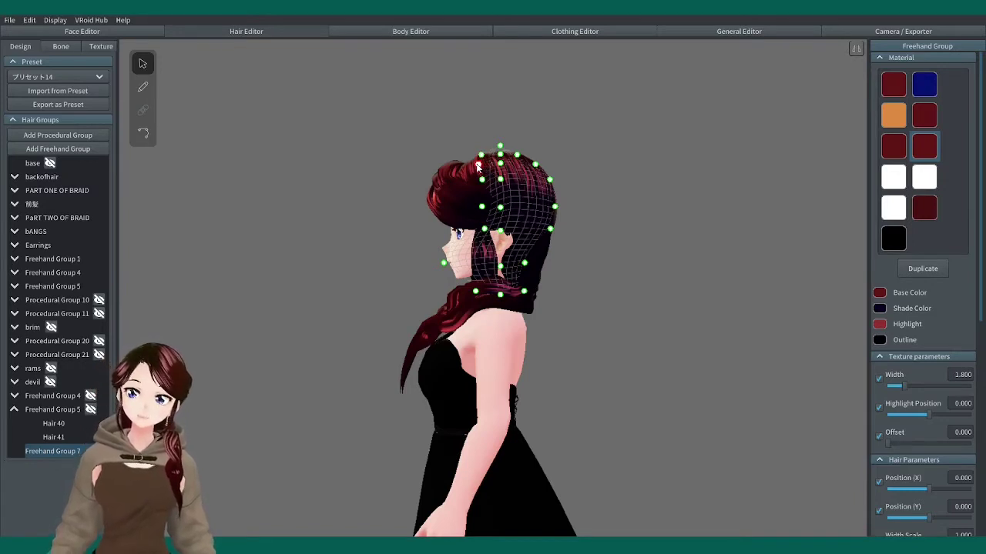
drag(445, 266, 485, 269)
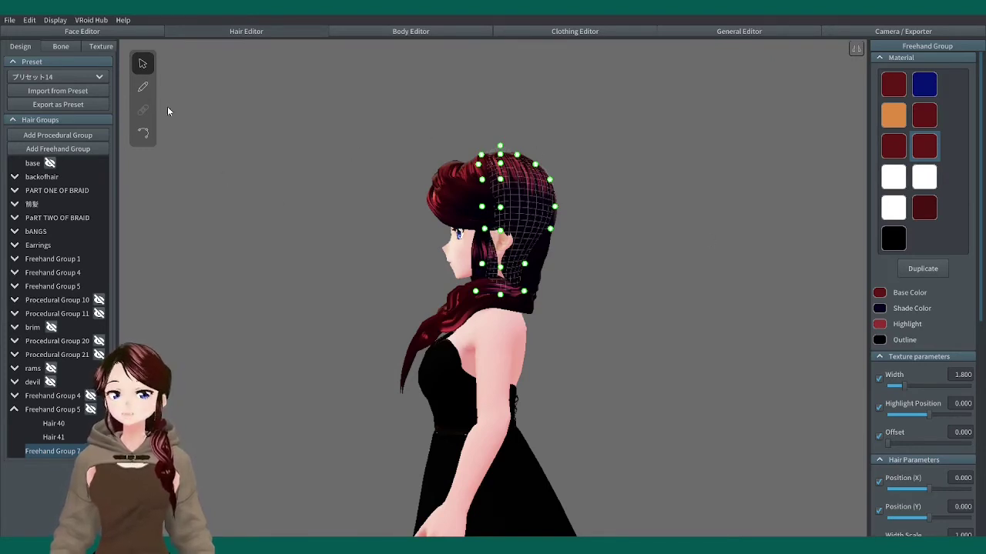
Choose the black material for the hair brush and check its width, thickness, cross section and curve settings.
click(142, 87)
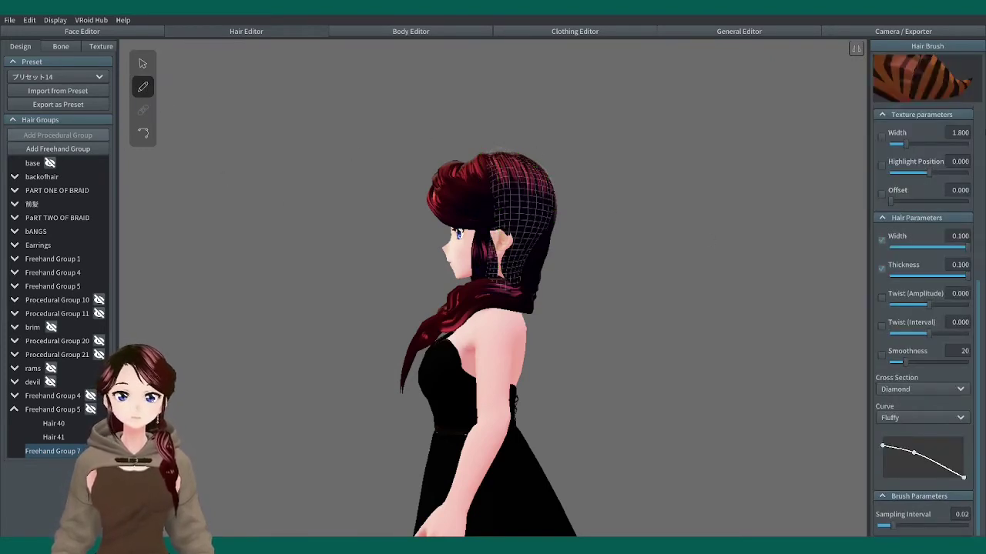
scroll(920, 163, up, 5)
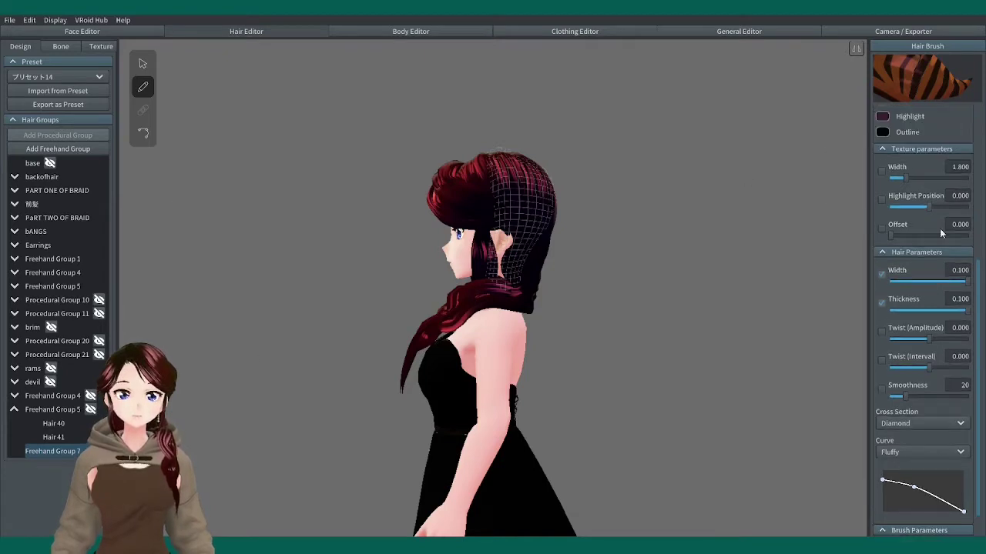
scroll(920, 163, up, 3)
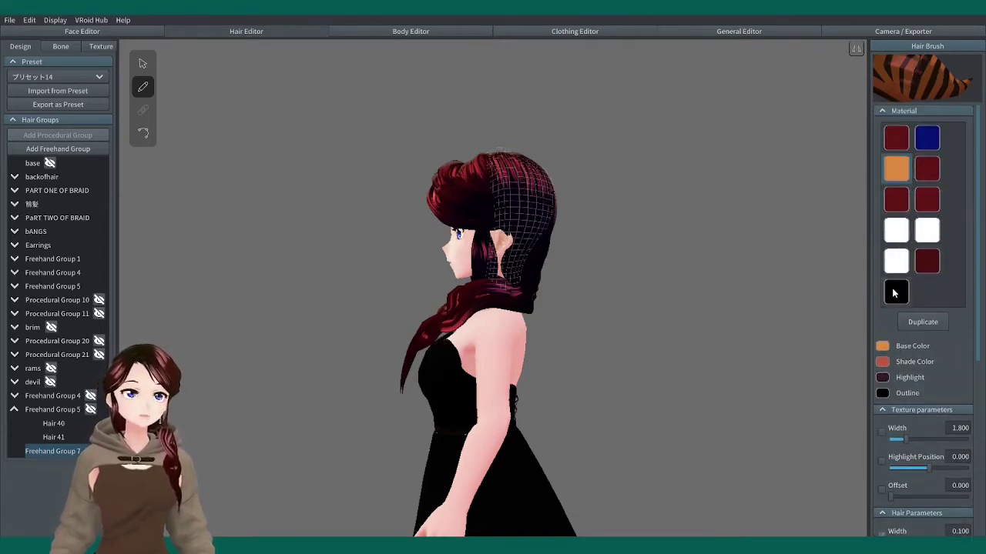
click(895, 290)
scroll(959, 308, down, 5)
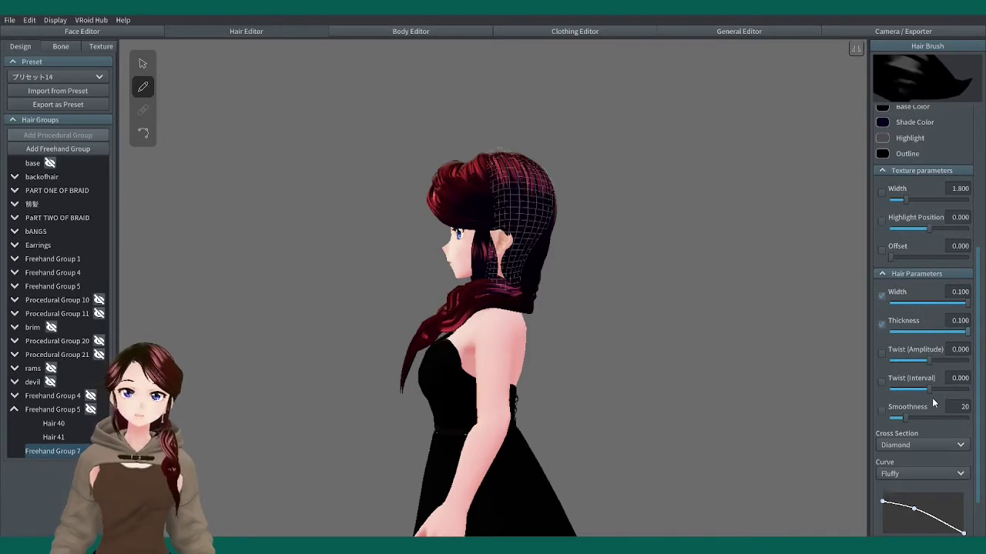
scroll(932, 403, down, 1)
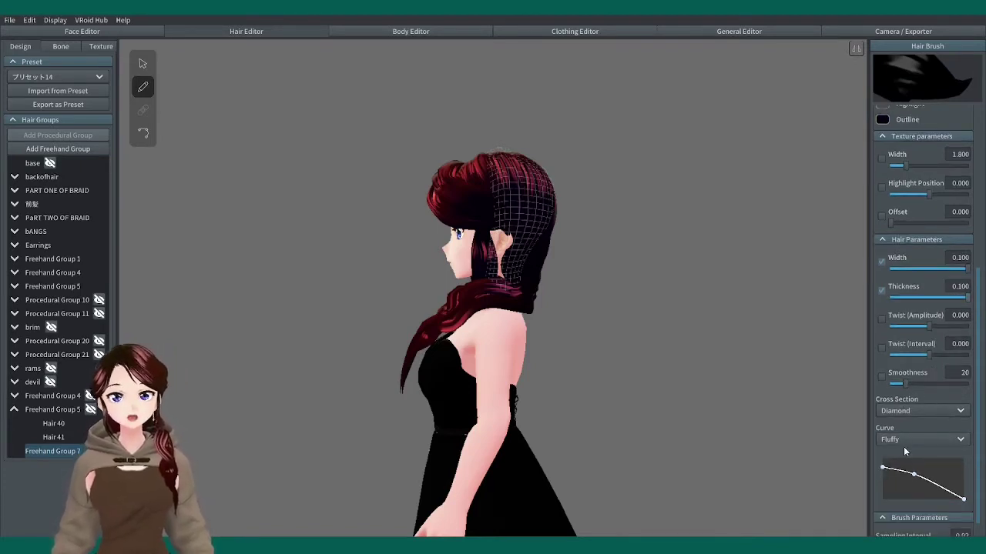
scroll(890, 479, down, 1)
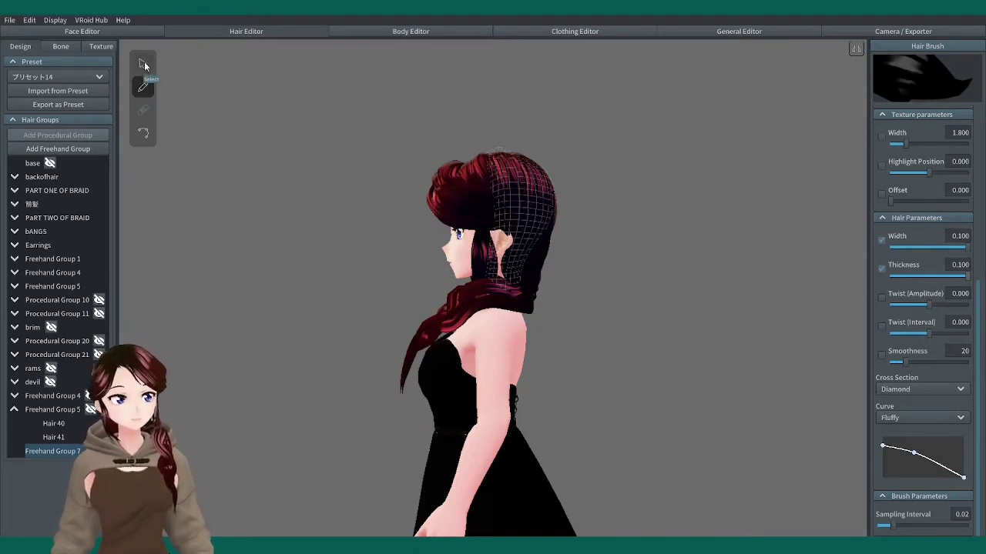
Pull the guide mesh outward at the nape and the back of the head.
click(142, 63)
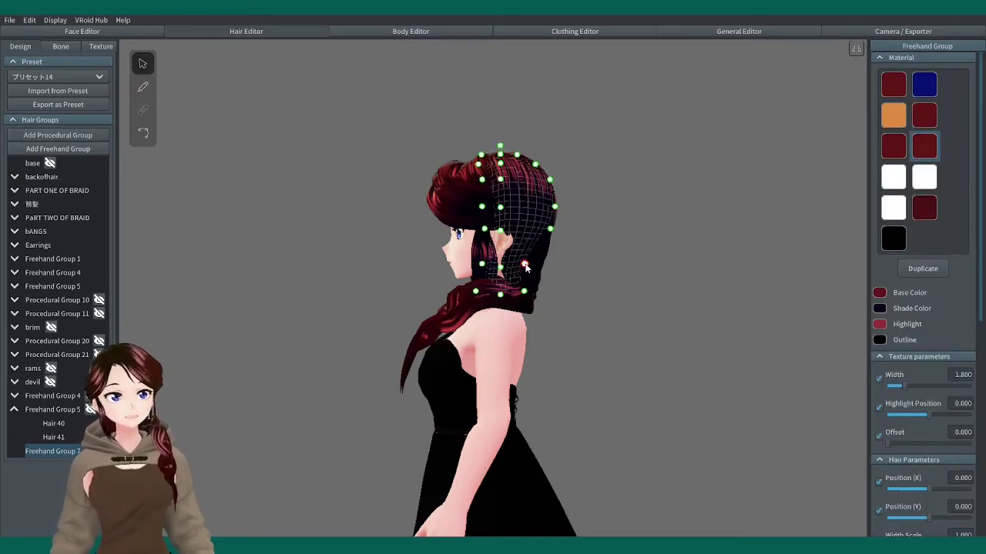
drag(525, 267, 547, 265)
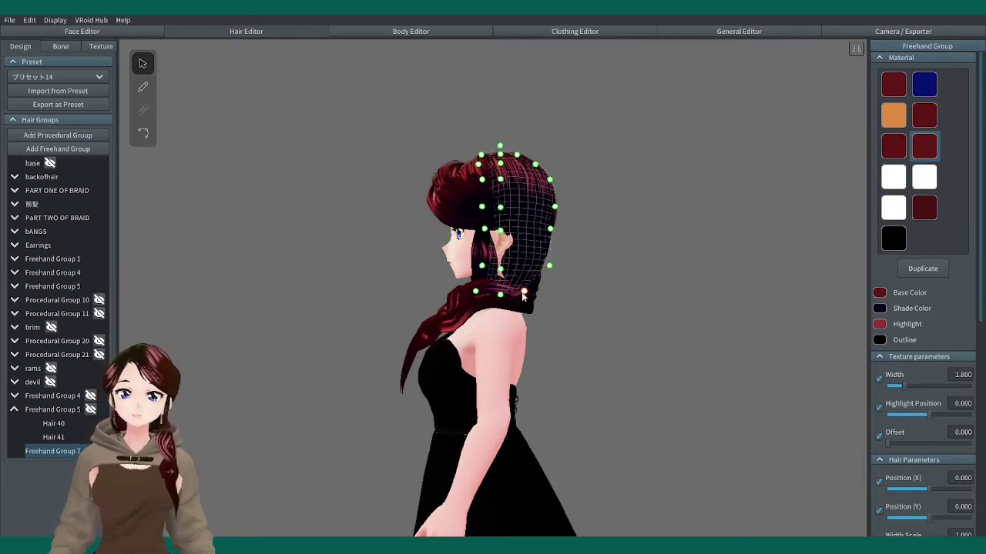
drag(524, 296, 543, 292)
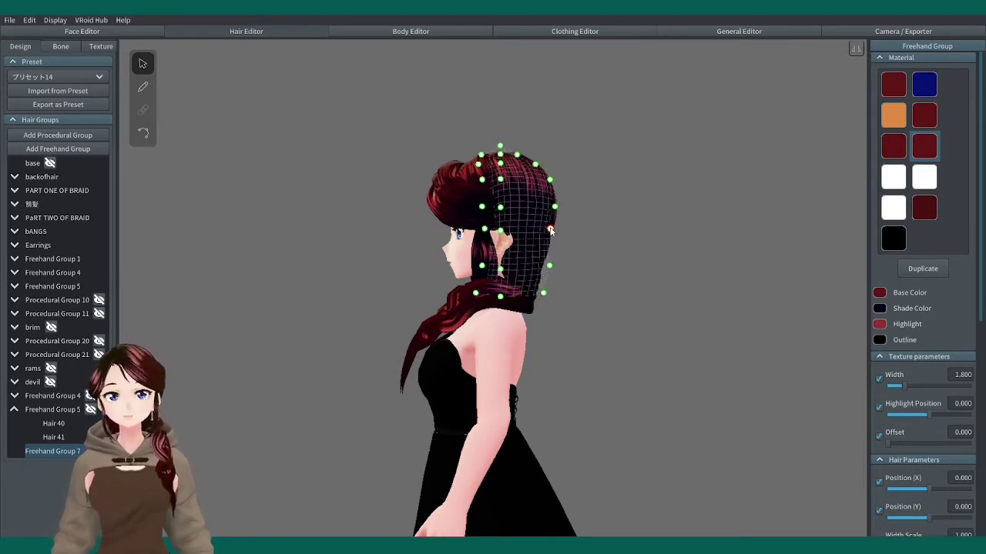
drag(551, 229, 551, 181)
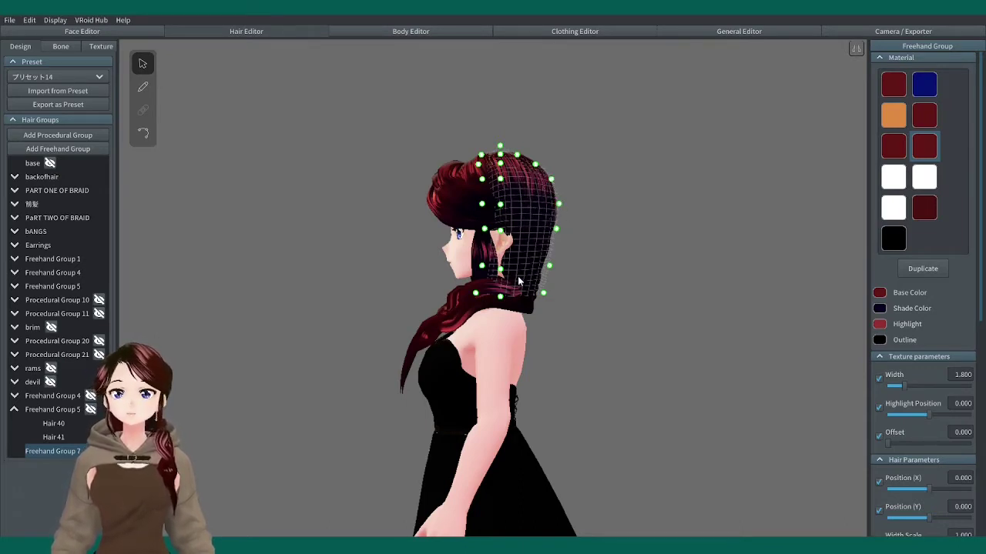
Try to draw a curved black horn strand from the top of the head around its side.
click(142, 87)
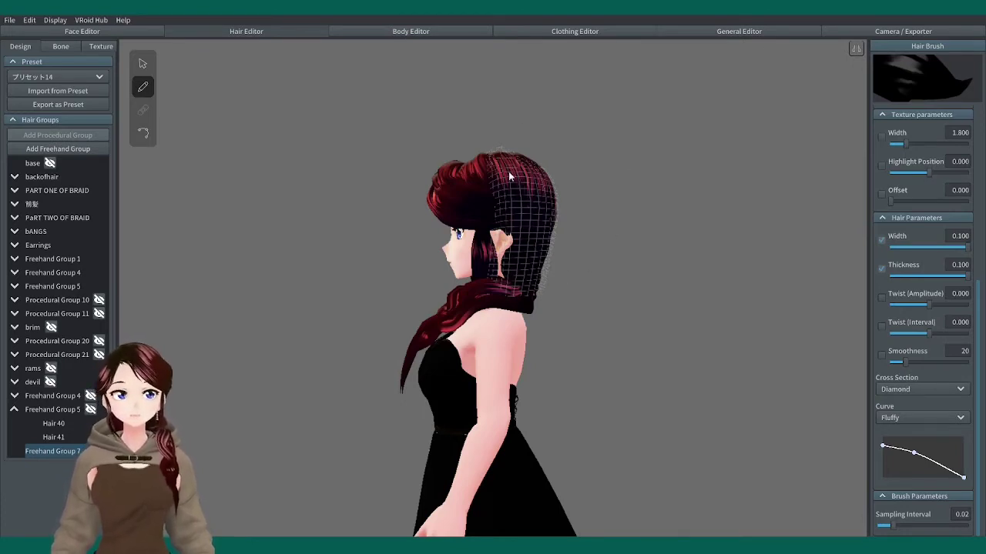
mouse_move(533, 155)
mouse_down()
mouse_move(553, 197)
mouse_move(511, 240)
mouse_move(485, 200)
mouse_move(498, 184)
mouse_up()
right_drag(362, 225, 471, 227)
click(29, 20)
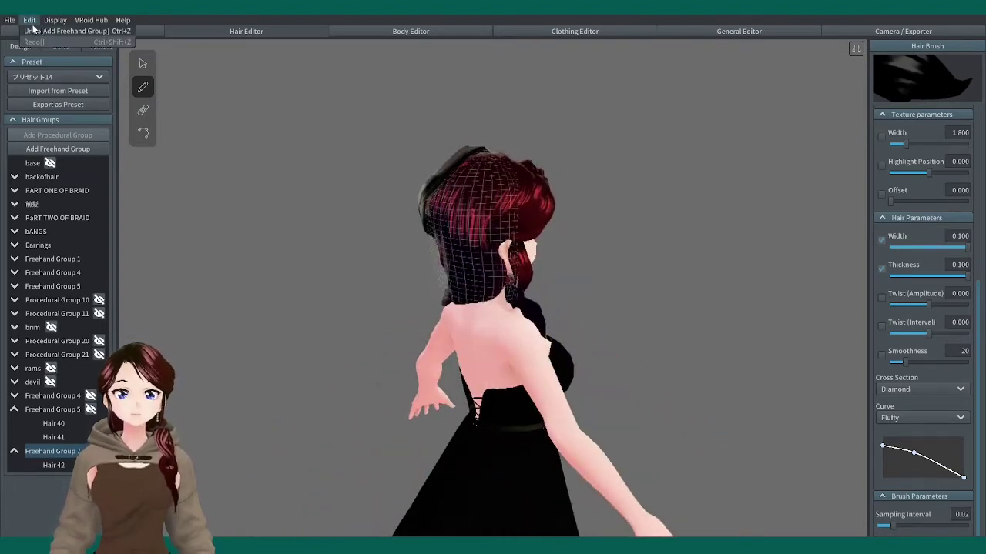
click(61, 32)
Move the front edge of the guide mesh slightly forward along the side of the face.
right_drag(302, 182, 372, 172)
click(144, 66)
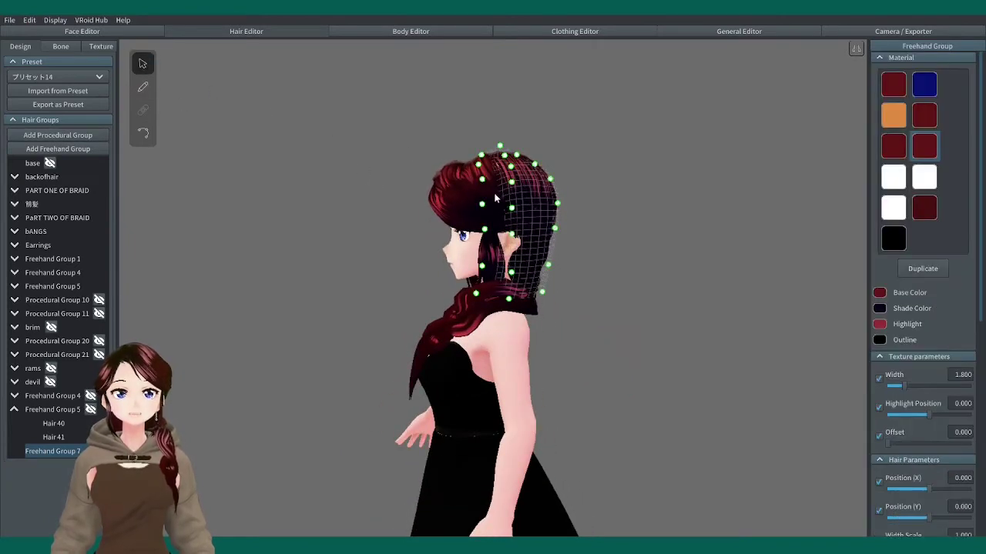
right_drag(491, 196, 484, 185)
drag(482, 179, 470, 230)
drag(482, 266, 471, 266)
mouse_move(440, 226)
right_down()
mouse_move(428, 237)
mouse_move(435, 235)
right_up()
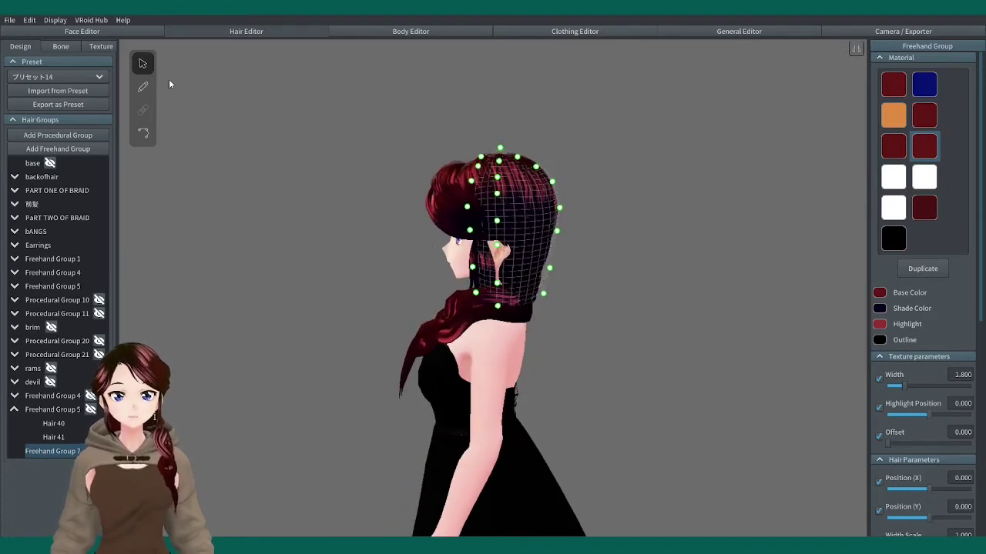
Draw a curled black ram horn strand with its mirrored copy, looping from the upper head around the ear.
click(142, 87)
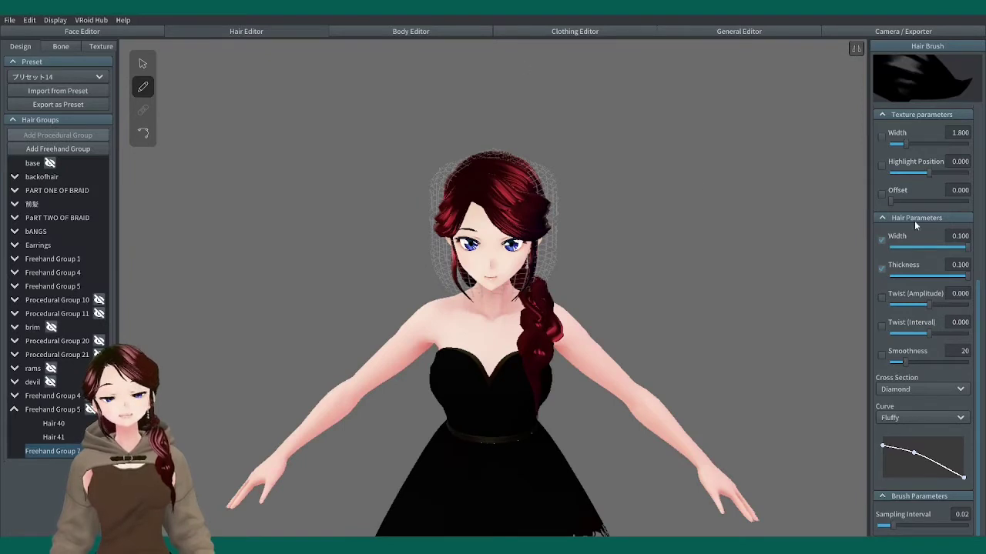
right_drag(787, 165, 743, 162)
right_drag(477, 187, 362, 87)
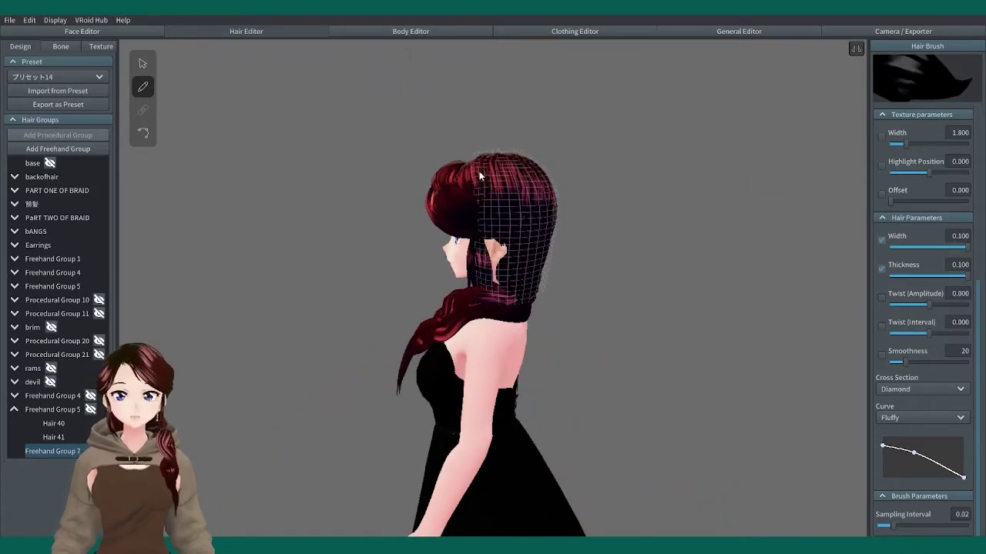
mouse_move(477, 191)
right_down()
mouse_move(511, 182)
mouse_move(494, 205)
mouse_move(485, 190)
right_up()
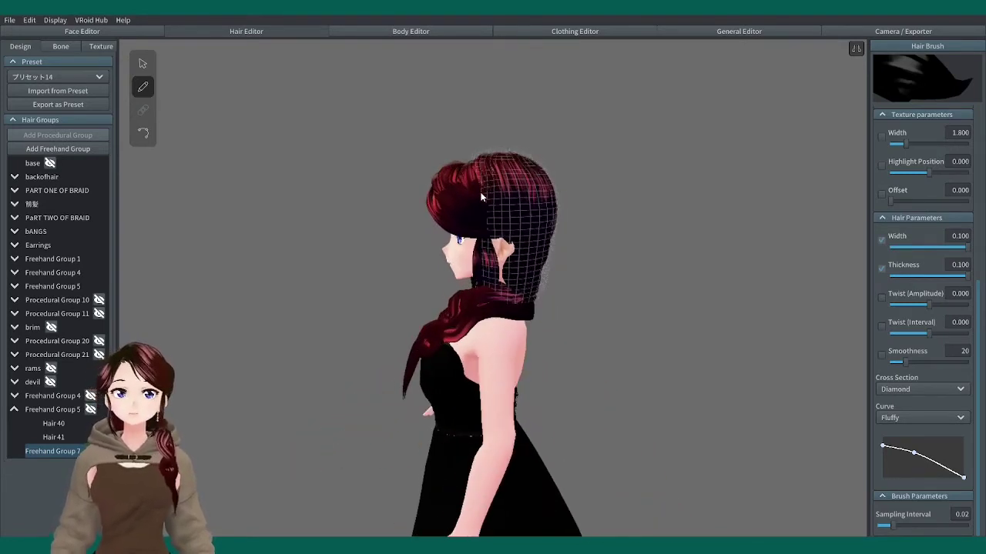
mouse_move(481, 193)
mouse_down()
mouse_move(530, 177)
mouse_move(548, 194)
mouse_move(528, 246)
mouse_move(501, 247)
mouse_up()
right_drag(343, 179, 270, 179)
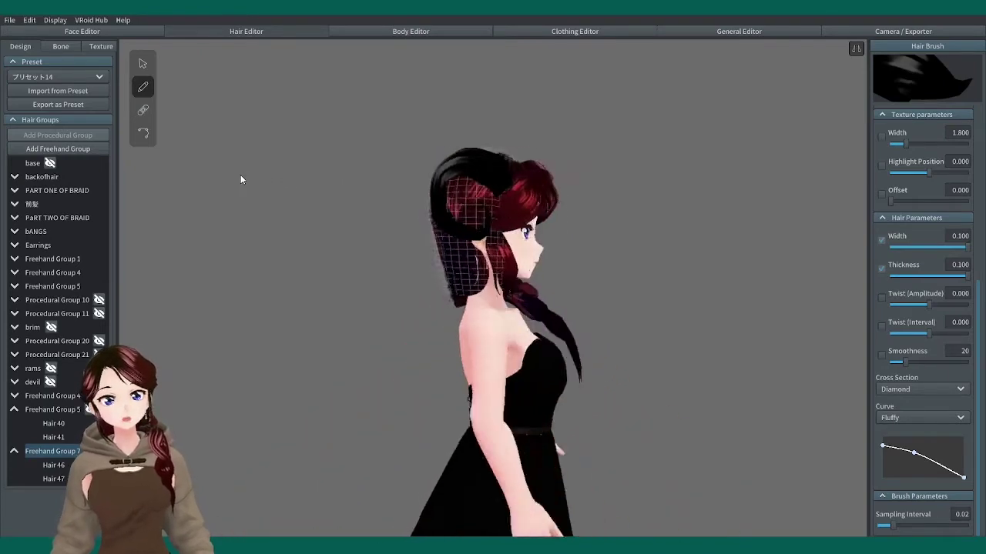
right_drag(238, 176, 419, 181)
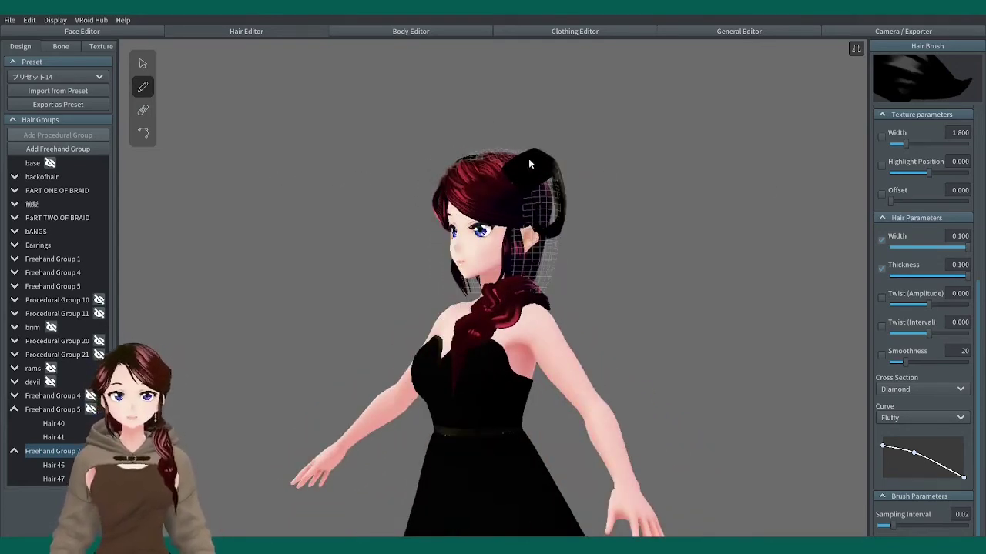
right_drag(453, 197, 424, 189)
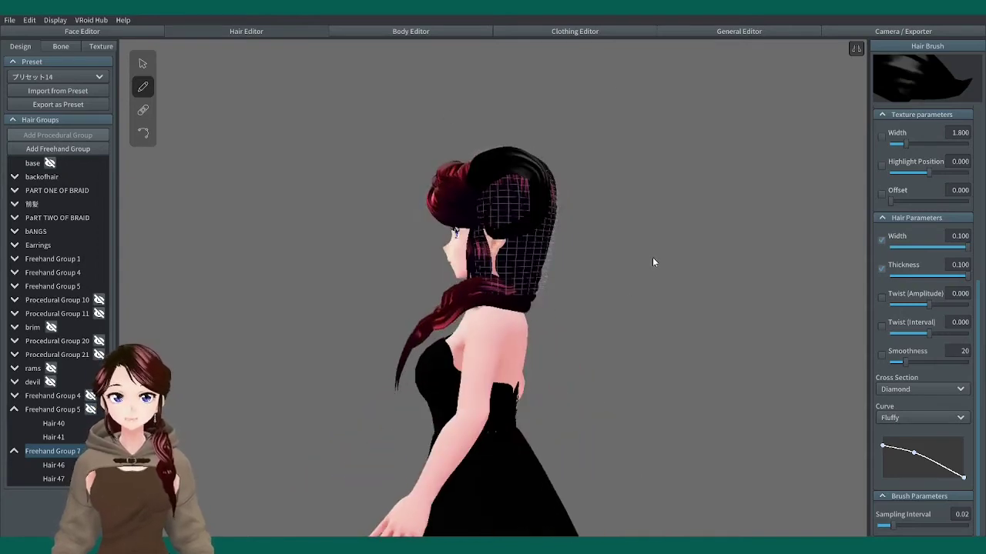
Raise the guide mesh's control points beside the crown to lift the horns off the top of the head.
click(142, 65)
right_drag(248, 133, 323, 127)
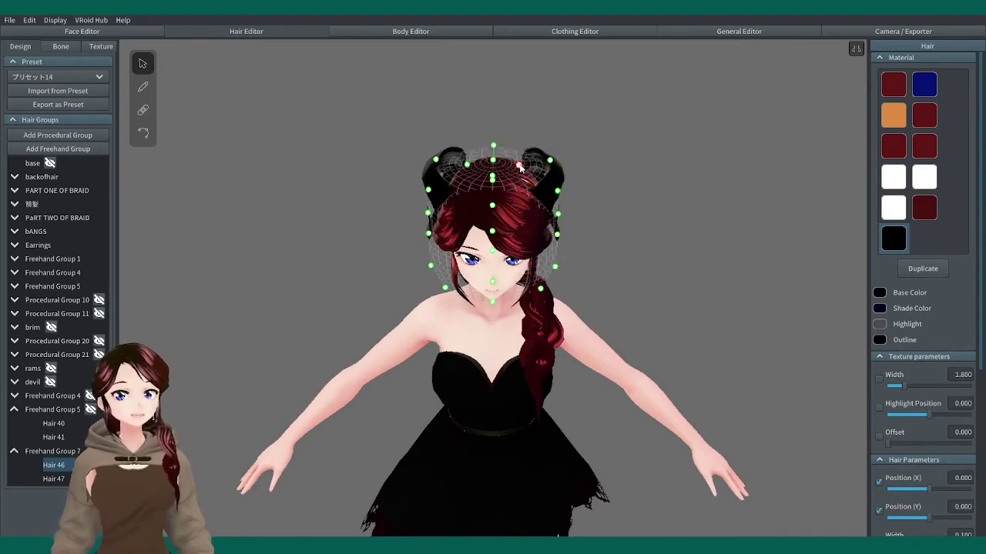
drag(520, 165, 520, 156)
right_drag(542, 168, 420, 196)
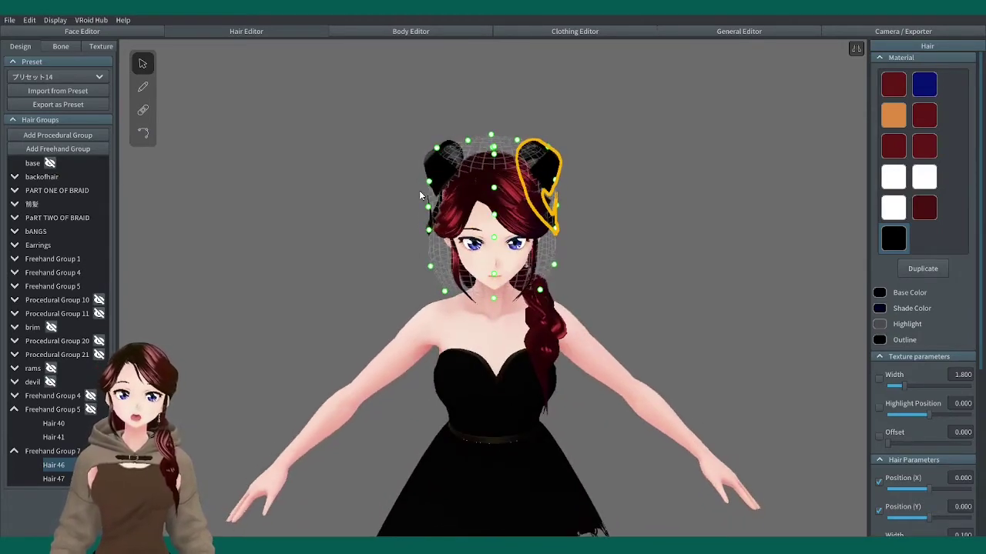
click(295, 193)
right_drag(295, 193, 534, 171)
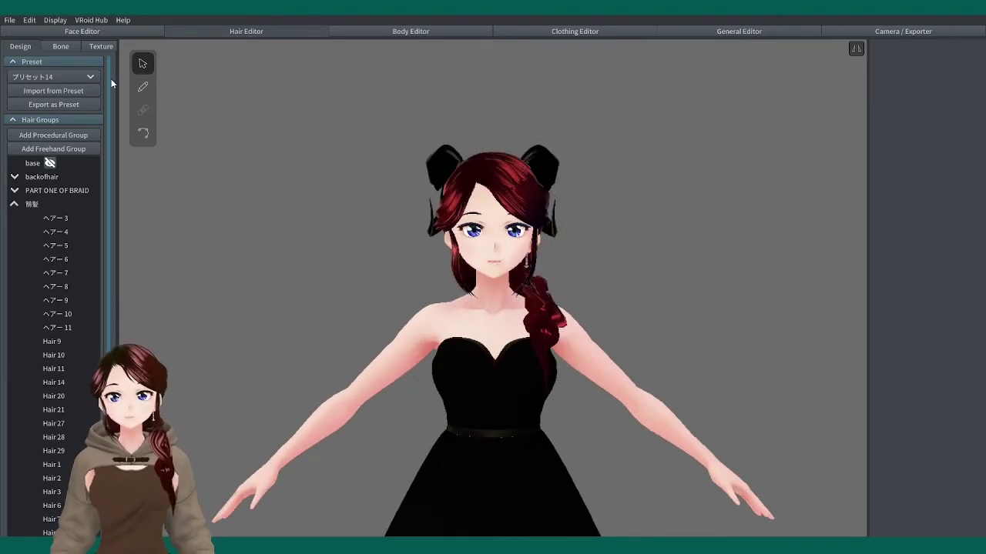
Move an upper control point of the horn on the character's right side inward toward the head.
click(139, 137)
click(446, 165)
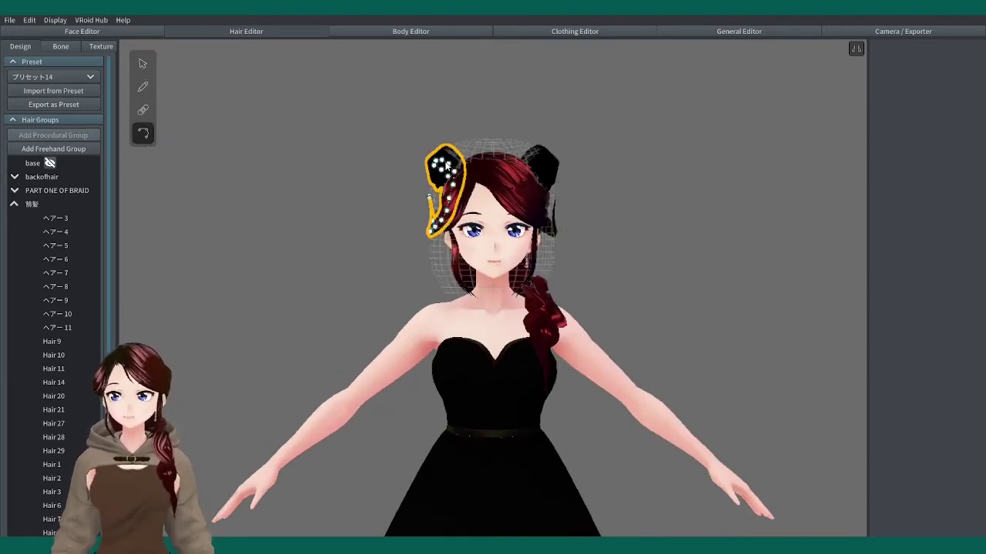
mouse_move(334, 169)
right_down()
mouse_move(367, 167)
mouse_move(336, 175)
right_up()
mouse_move(482, 159)
right_down()
mouse_move(547, 152)
mouse_move(490, 150)
right_up()
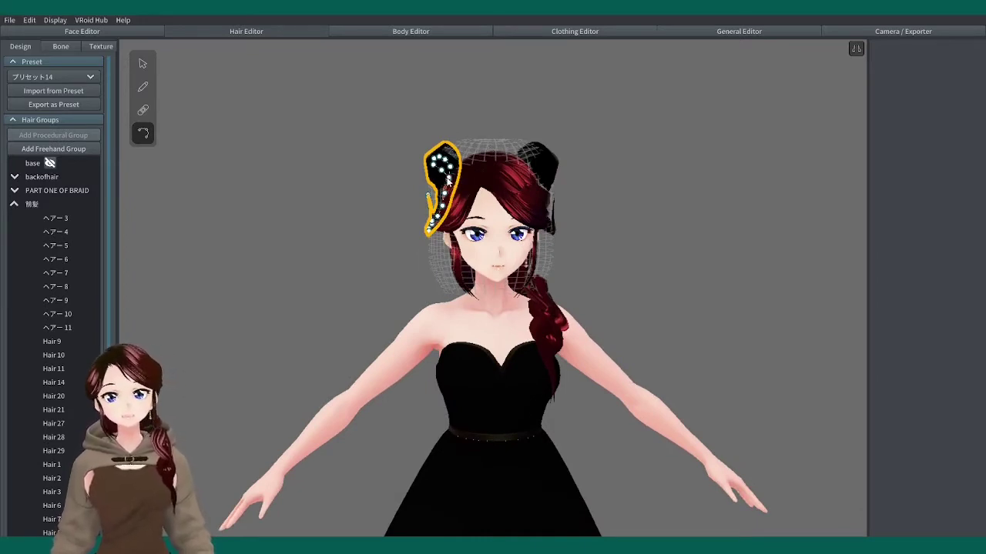
drag(449, 177, 463, 179)
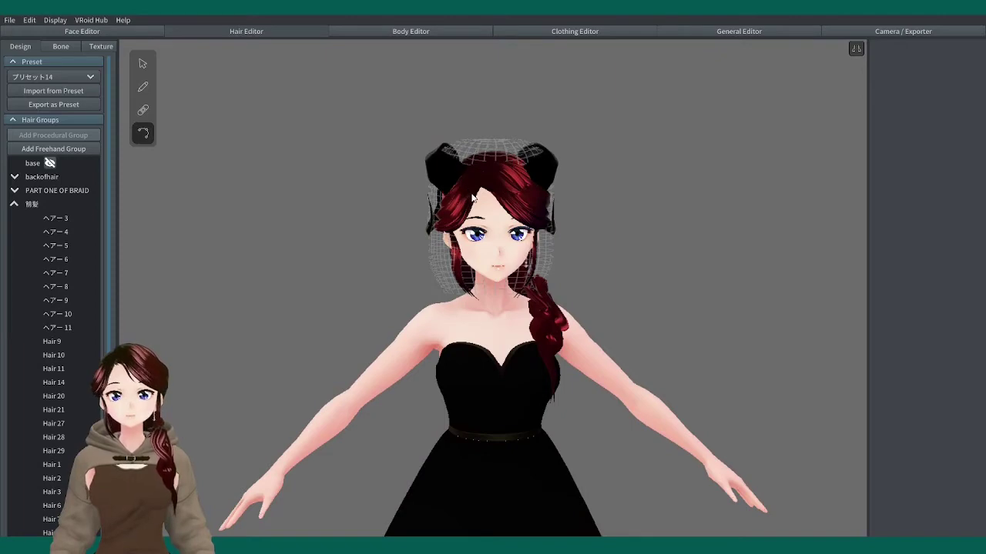
click(446, 189)
Adjust the control points along the upper arc of the same horn in profile to refine its curl.
right_drag(399, 186, 522, 199)
drag(512, 176, 501, 167)
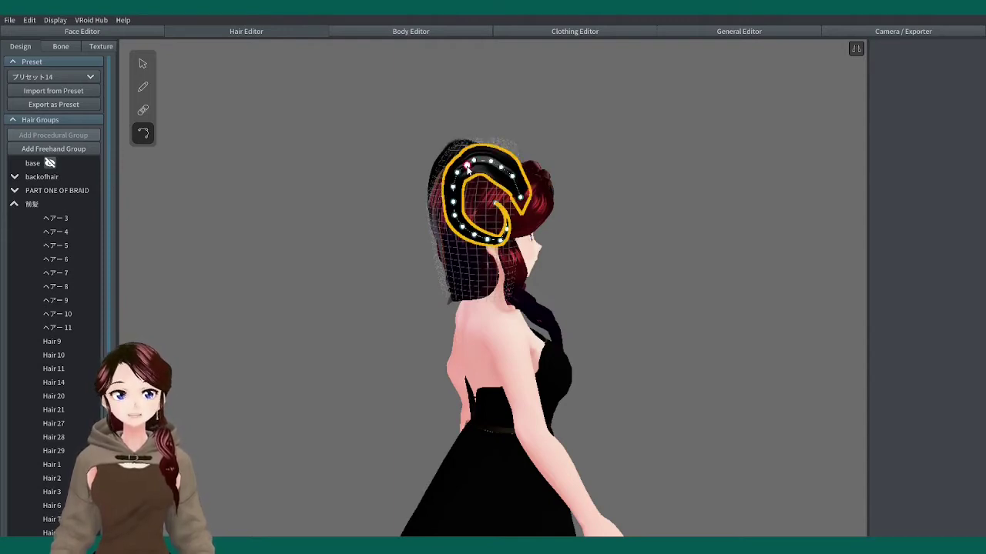
click(448, 207)
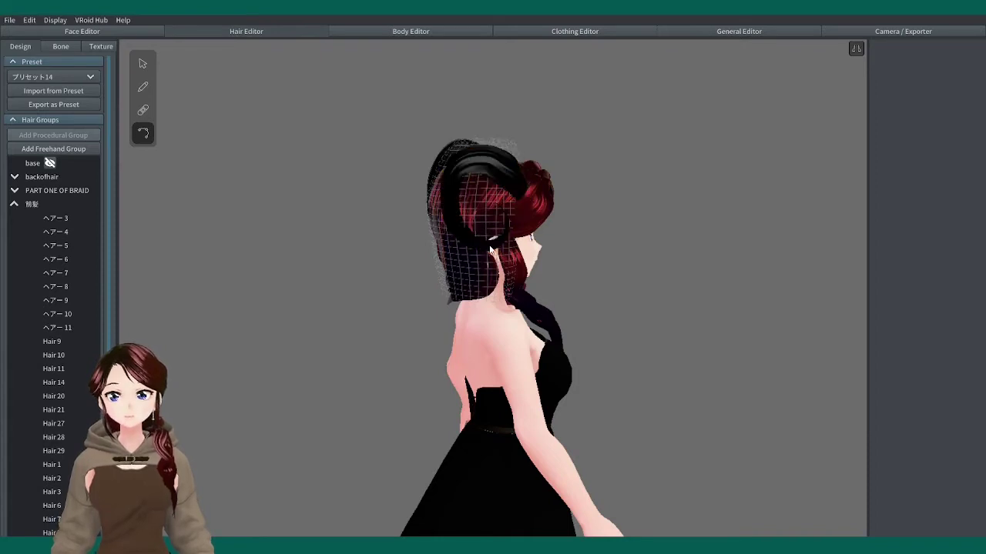
right_drag(487, 242, 534, 253)
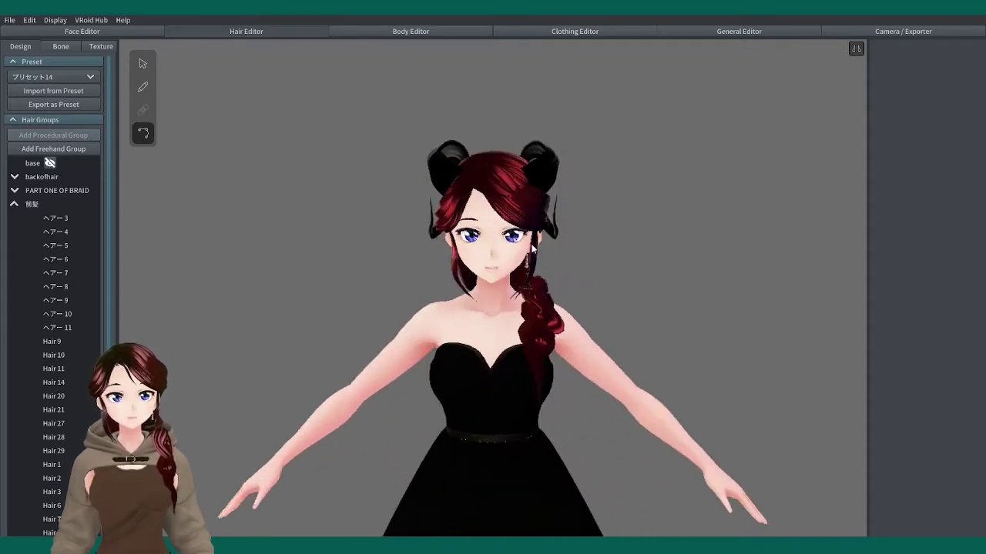
Reposition the control points near the base of the horn on the character's right side to reshape where it meets the head.
click(550, 167)
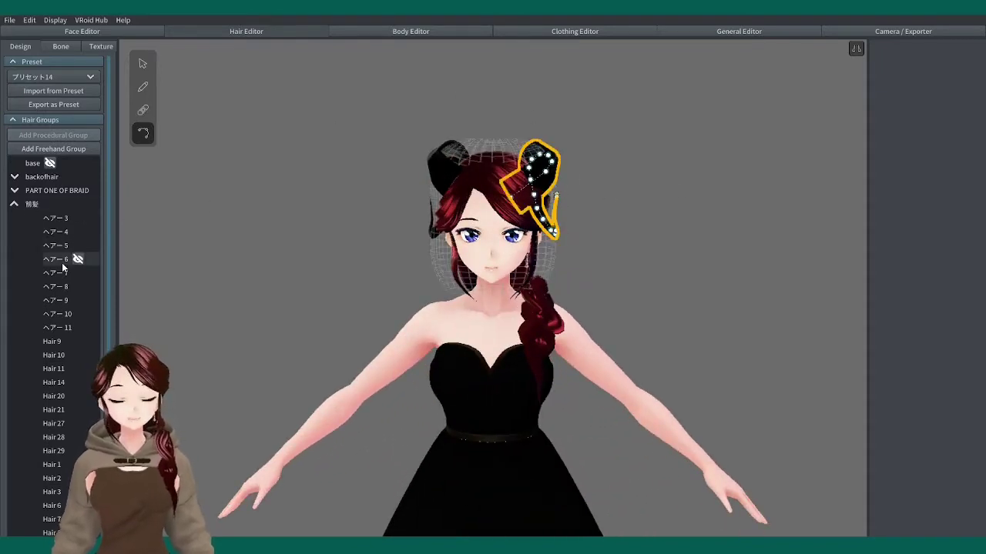
scroll(61, 269, down, 8)
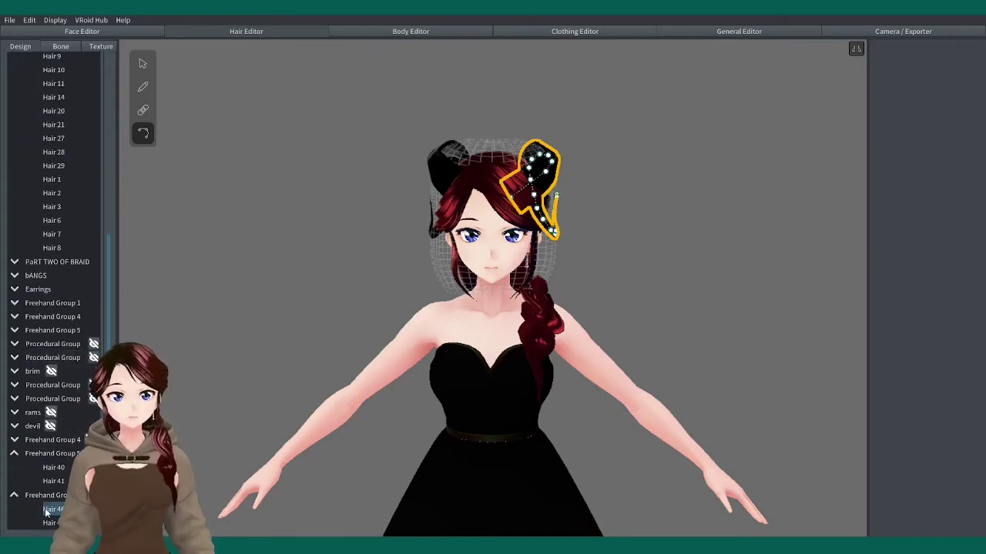
click(355, 245)
right_drag(352, 233, 371, 234)
click(439, 159)
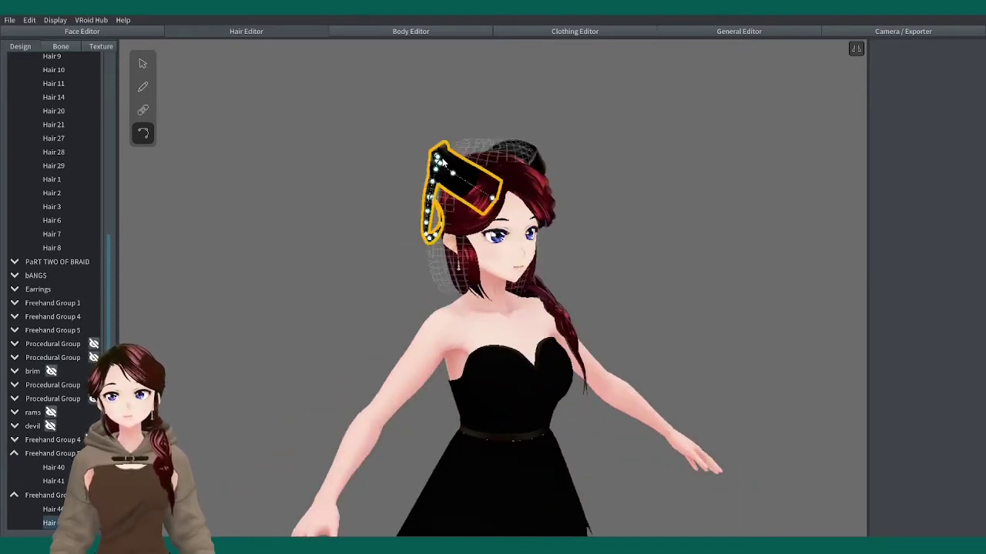
click(455, 176)
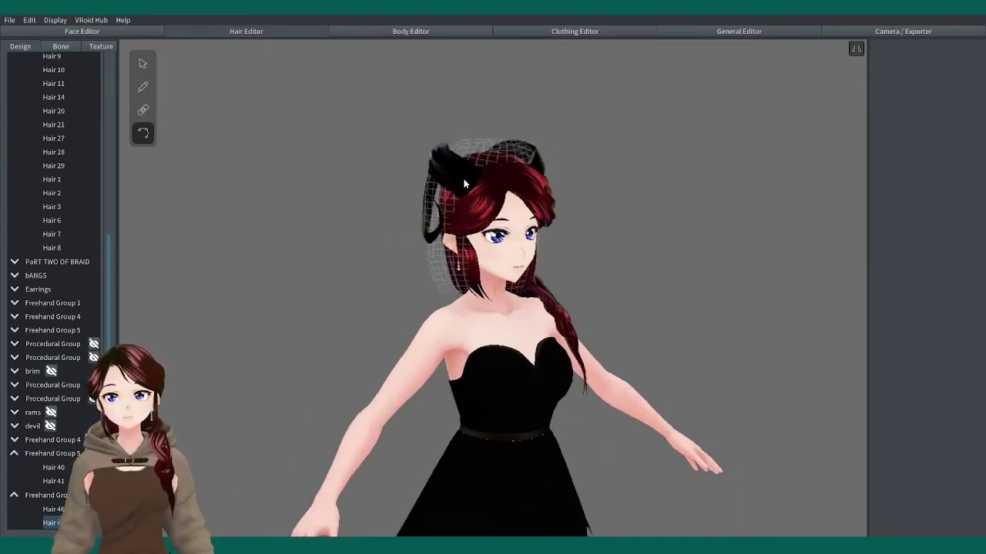
click(462, 182)
click(454, 178)
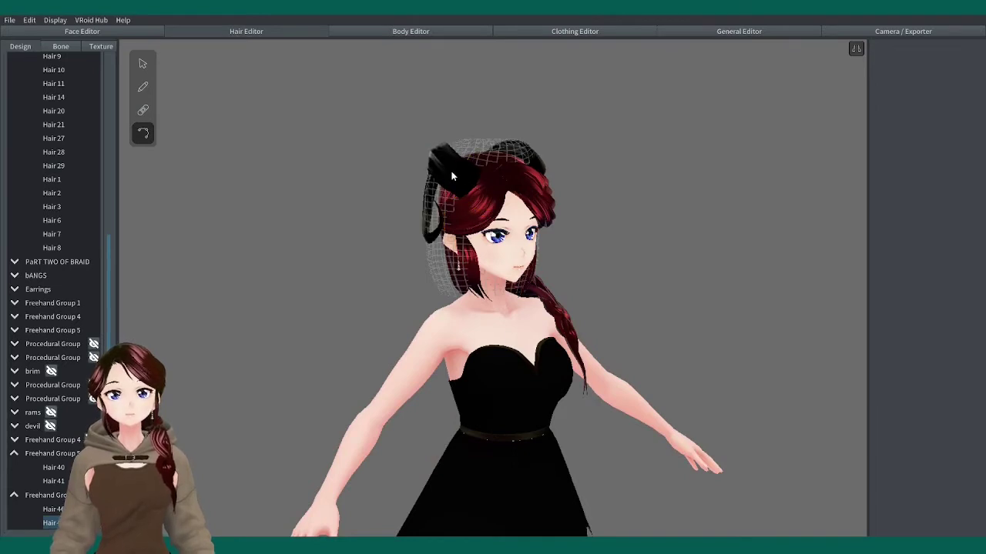
click(451, 177)
click(443, 170)
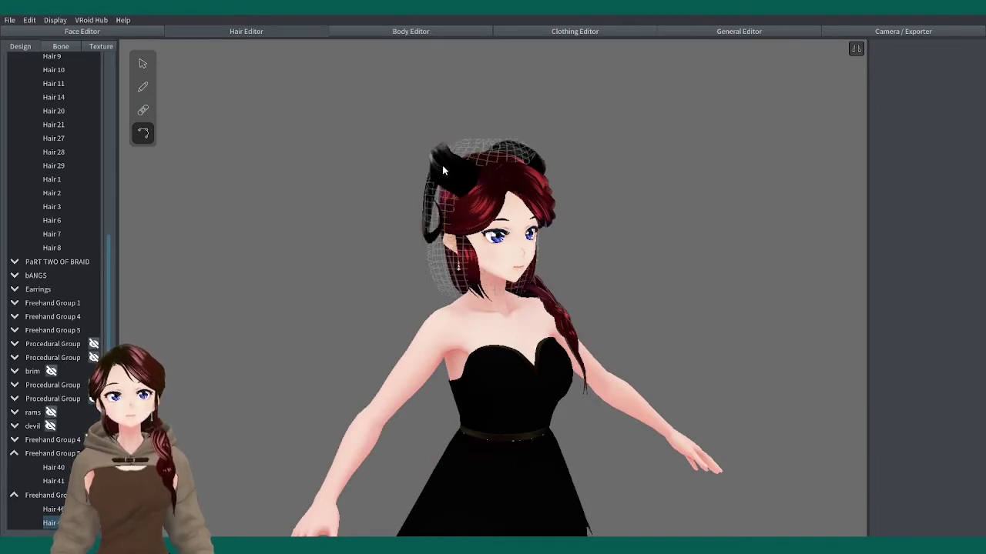
drag(441, 163, 437, 159)
click(343, 187)
right_drag(343, 188, 513, 190)
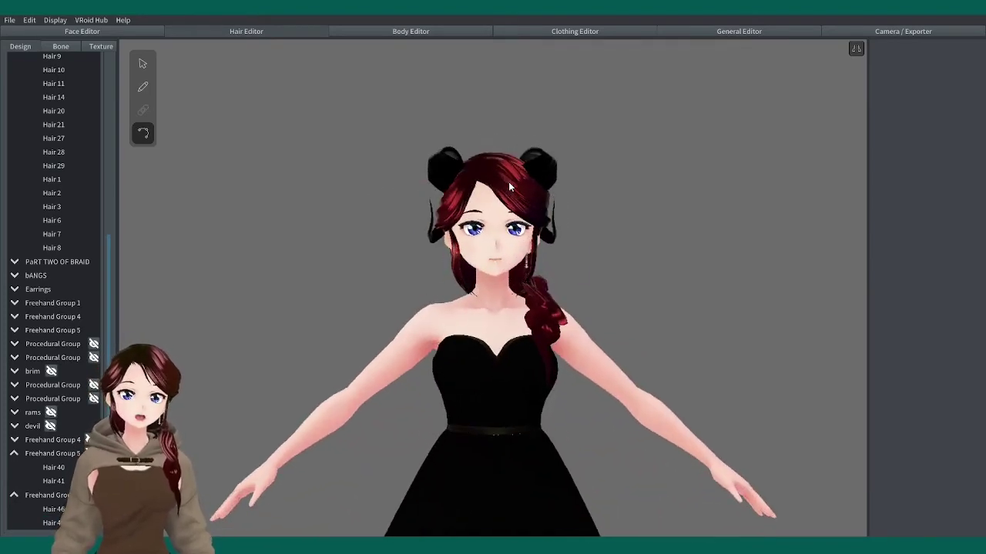
Assign the orange hair material to both horn strands, Hair 46 and Hair 47, in Freehand Group 7.
click(508, 182)
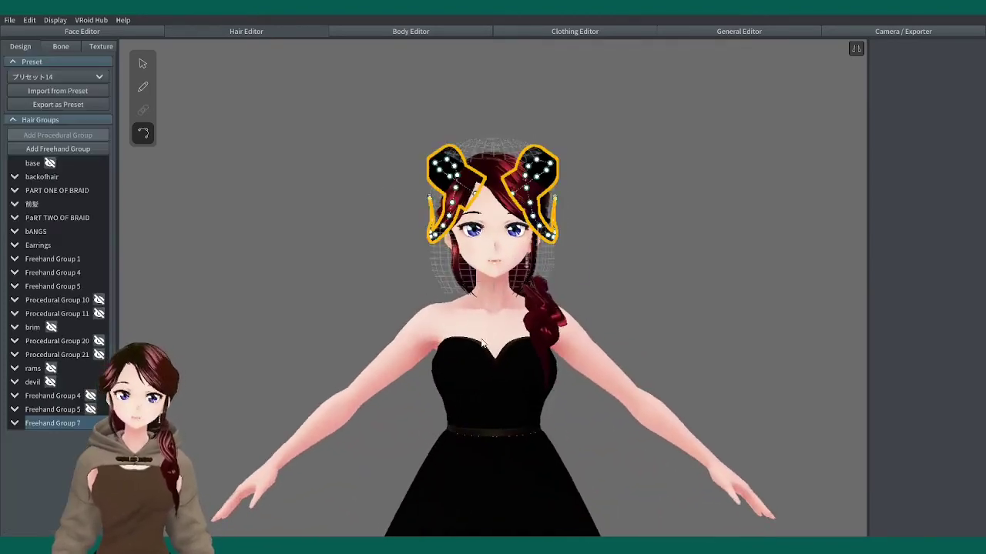
click(139, 65)
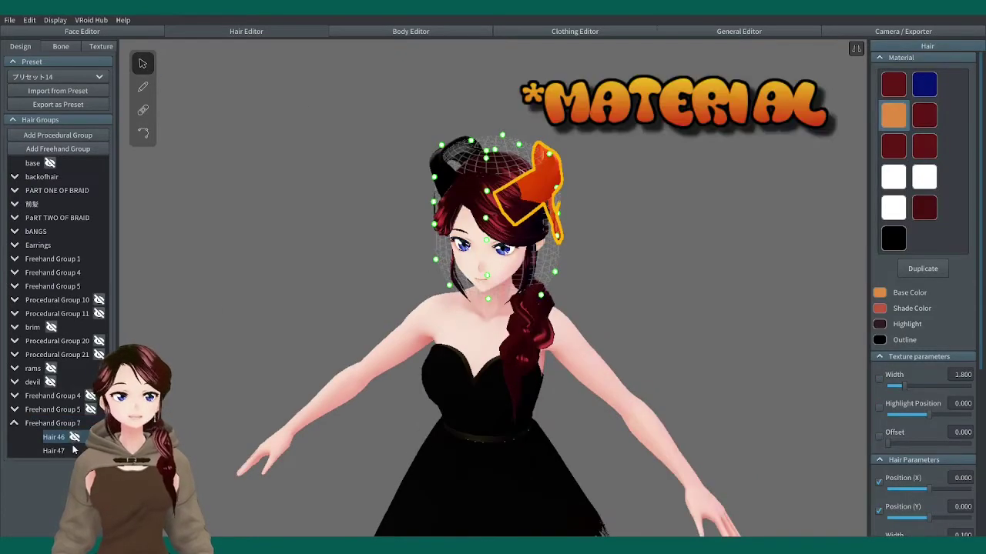
click(71, 449)
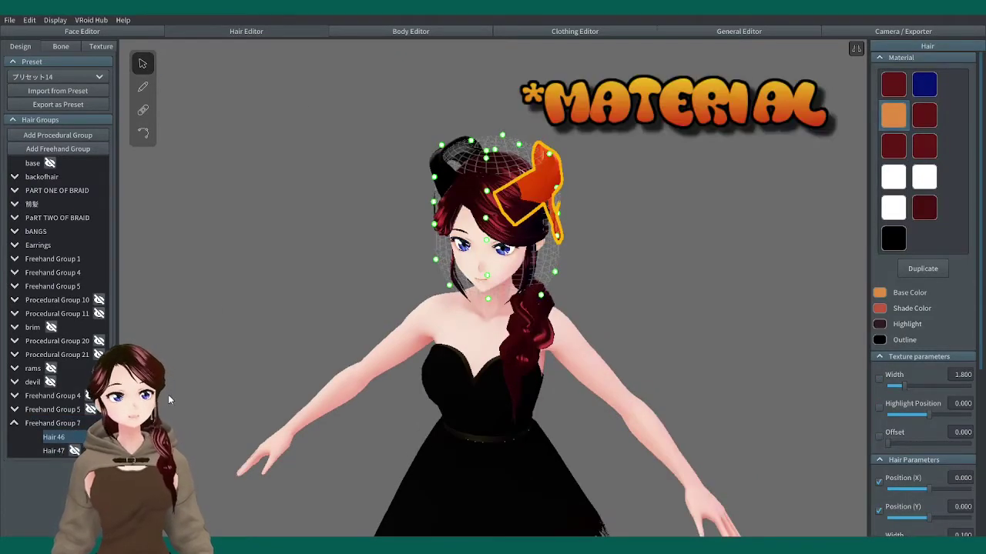
click(894, 116)
right_drag(596, 171, 561, 163)
right_drag(344, 264, 341, 257)
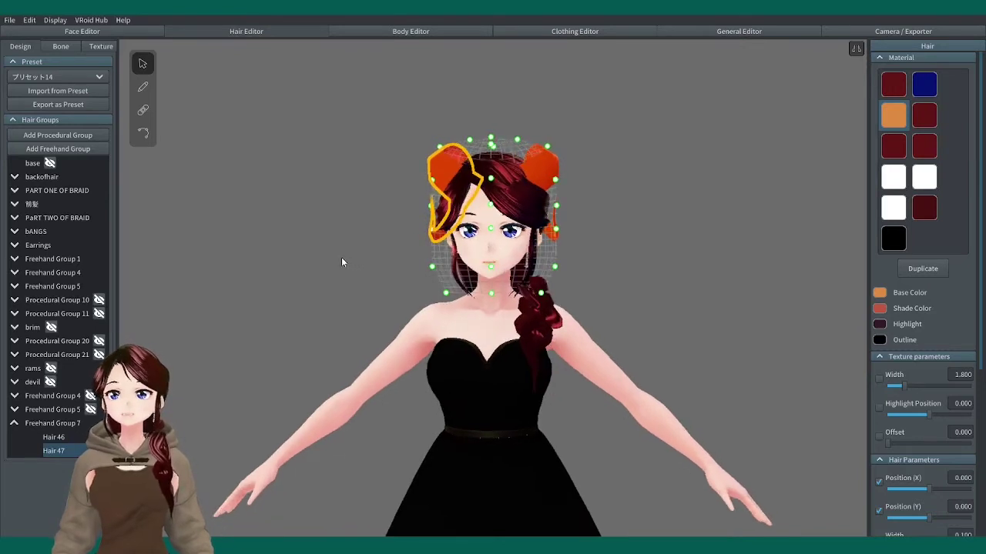
Erase all the orange paint from the upper layer of the horn material's texture.
click(95, 49)
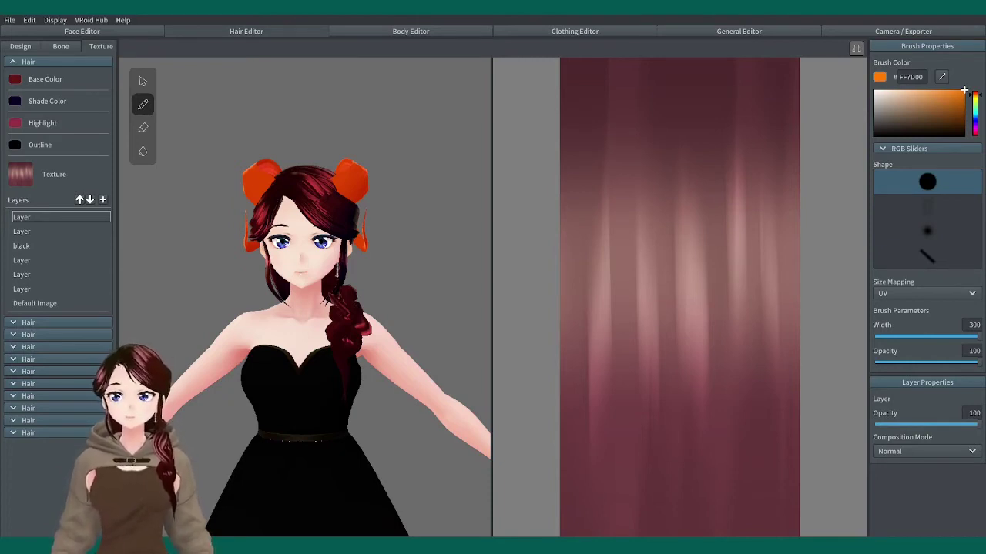
click(28, 334)
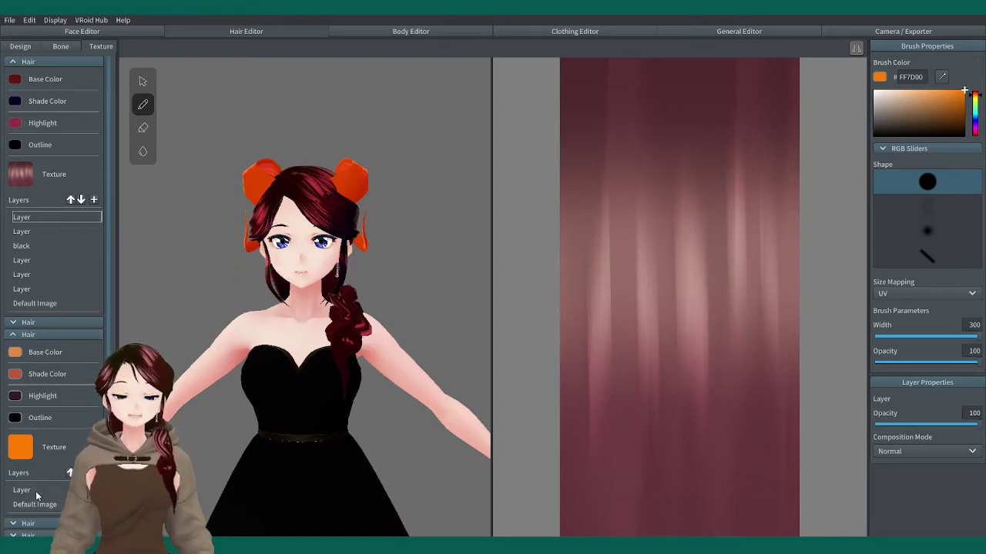
click(55, 490)
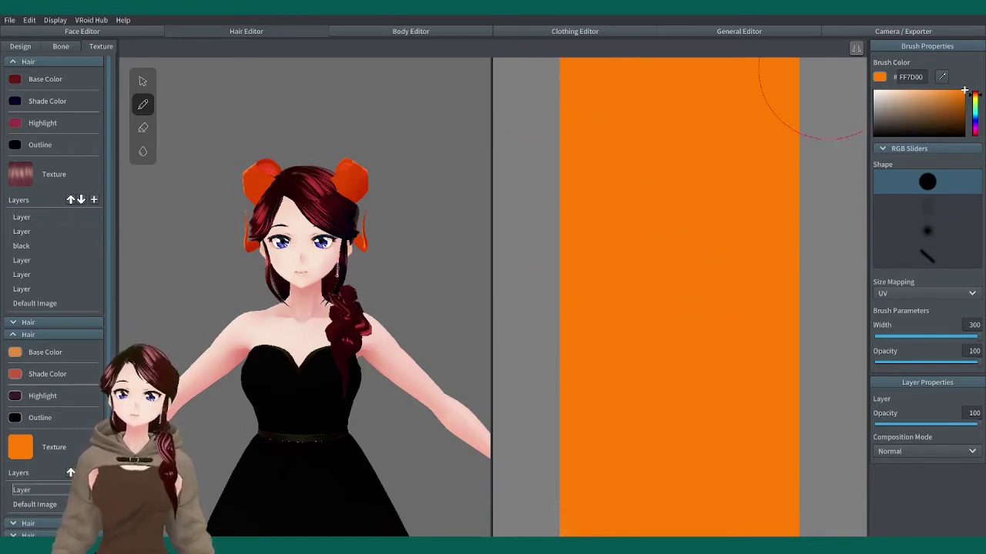
click(142, 130)
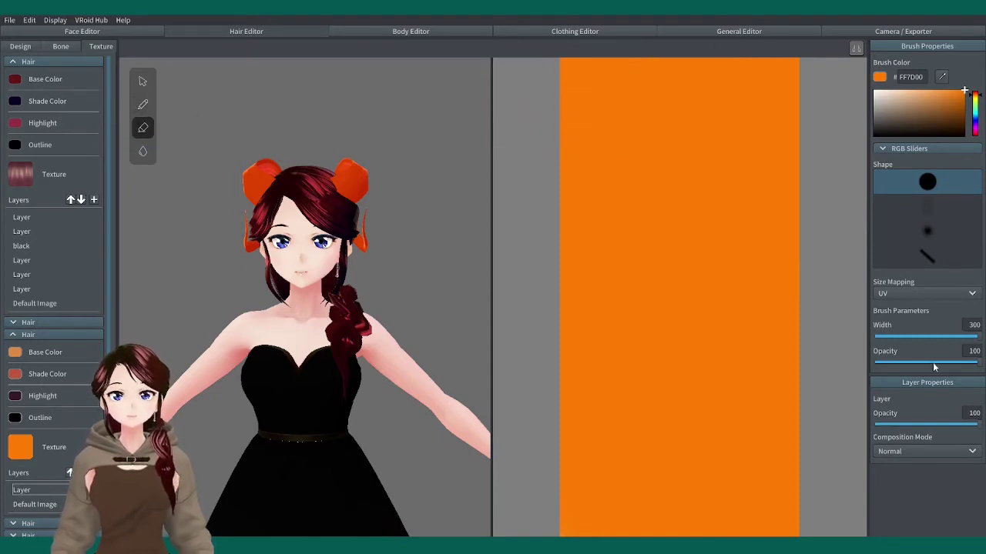
mouse_move(585, 112)
mouse_down()
mouse_move(627, 110)
mouse_move(639, 77)
mouse_move(616, 216)
mouse_move(760, 334)
mouse_move(792, 220)
mouse_move(659, 374)
mouse_move(823, 385)
mouse_move(748, 451)
mouse_move(627, 518)
mouse_up()
drag(578, 354, 558, 354)
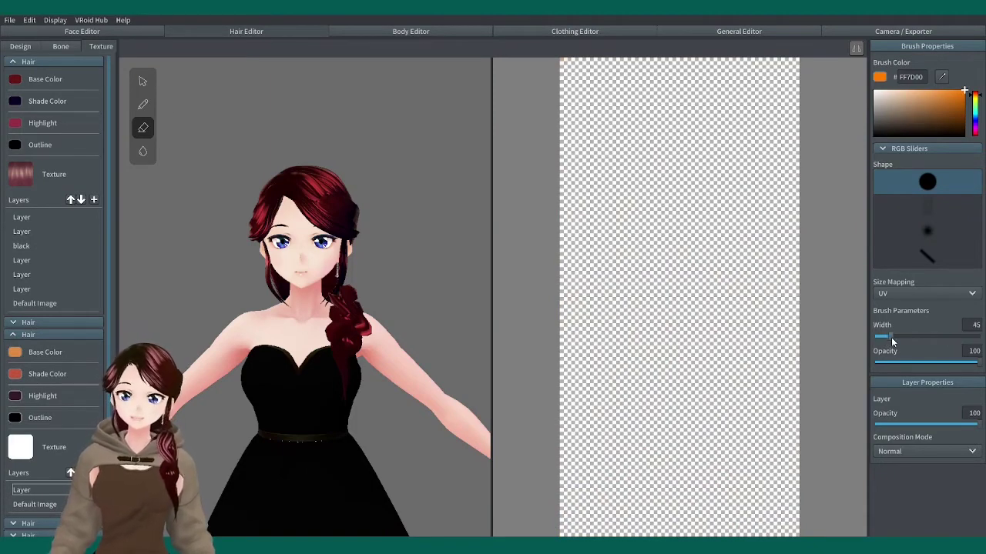
Paint nine spaced horizontal bands in dark brown 49443F across the horn texture with a brush width of 86.
click(885, 123)
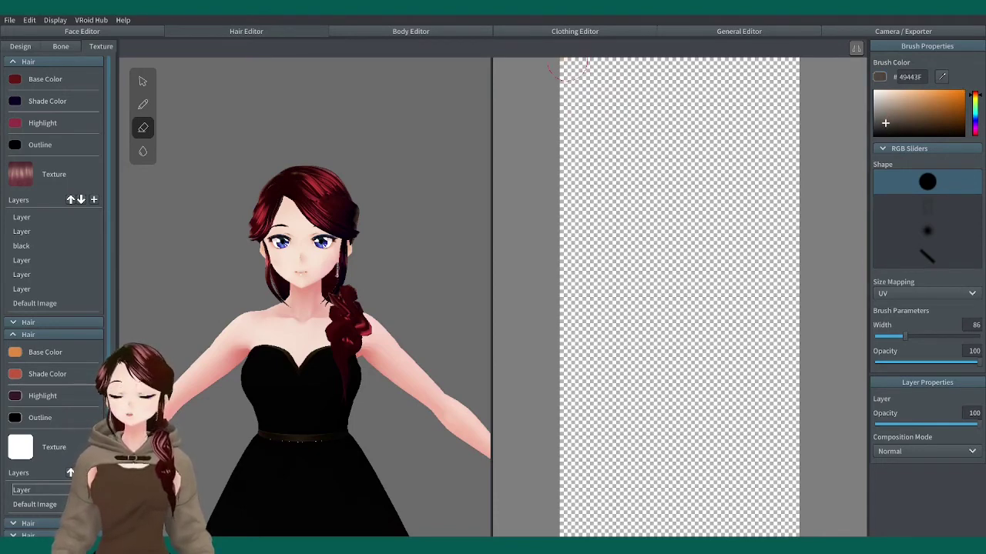
click(143, 106)
drag(568, 66, 818, 71)
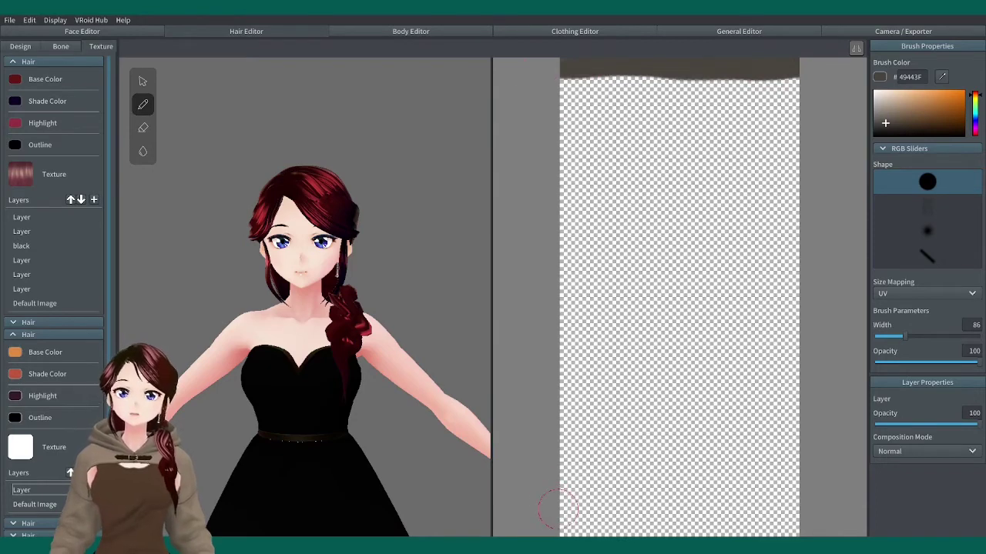
drag(567, 523, 808, 525)
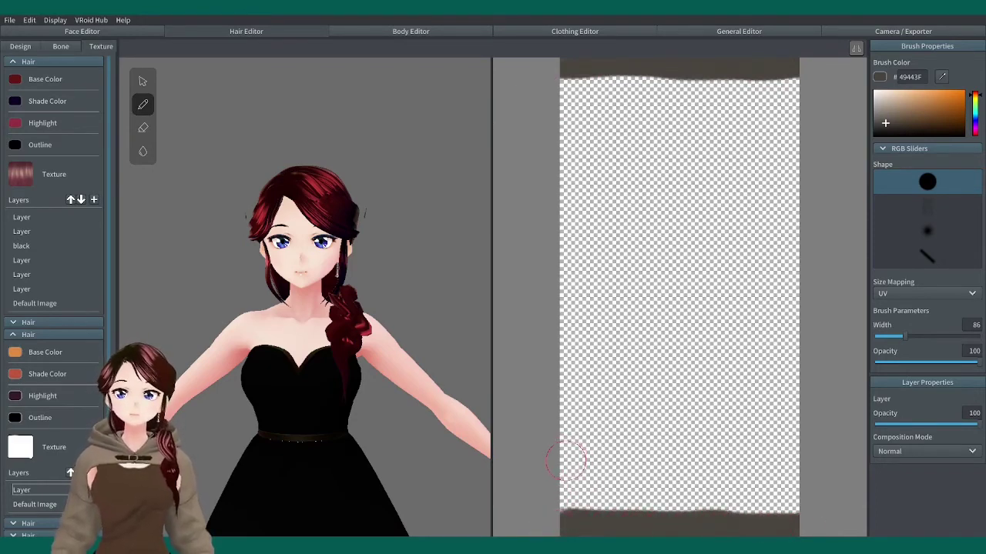
drag(566, 461, 793, 455)
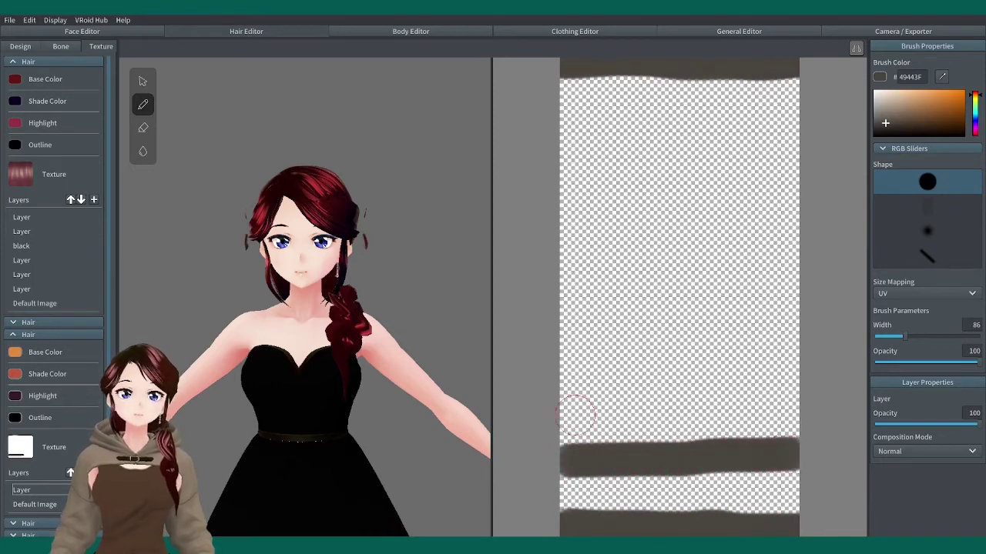
drag(570, 406, 801, 394)
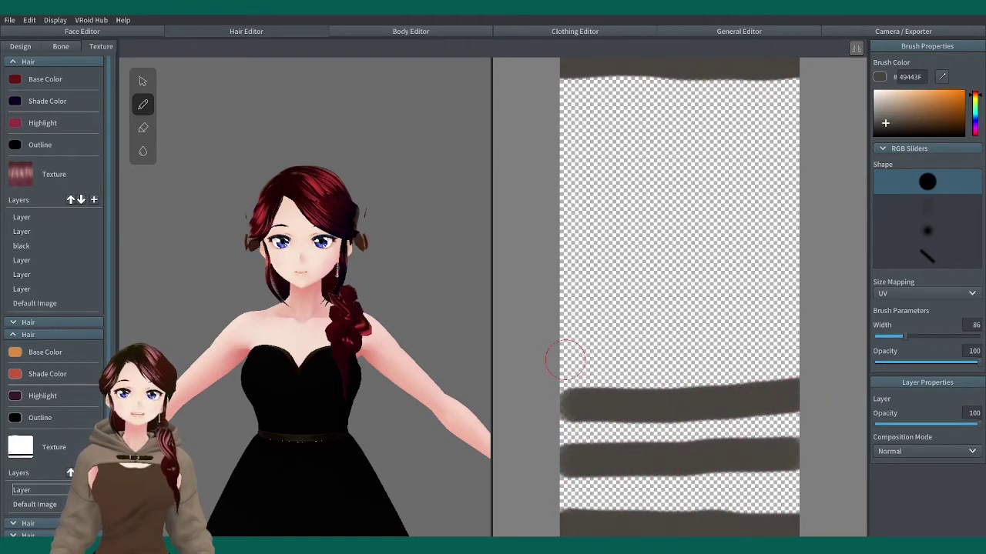
drag(566, 359, 769, 341)
drag(568, 304, 808, 283)
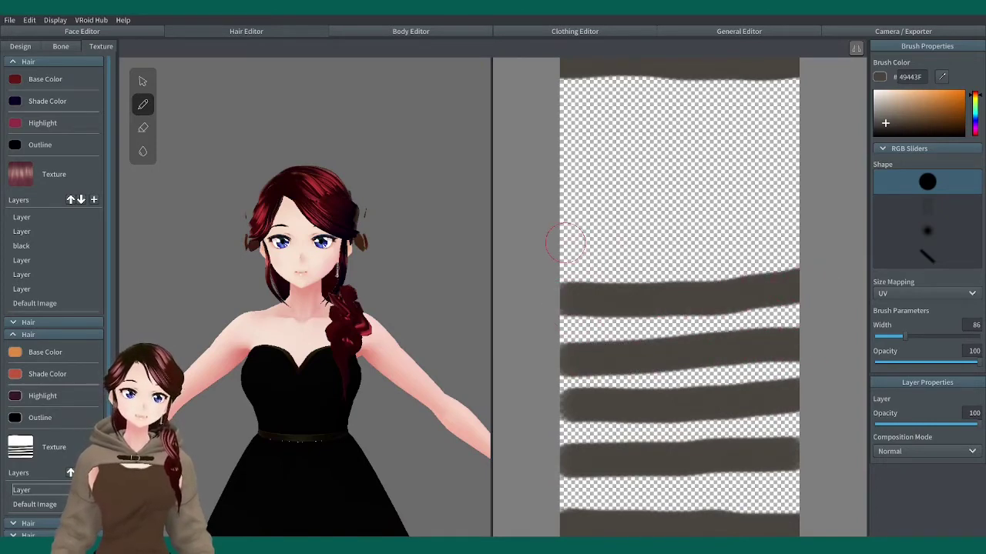
drag(565, 243, 842, 237)
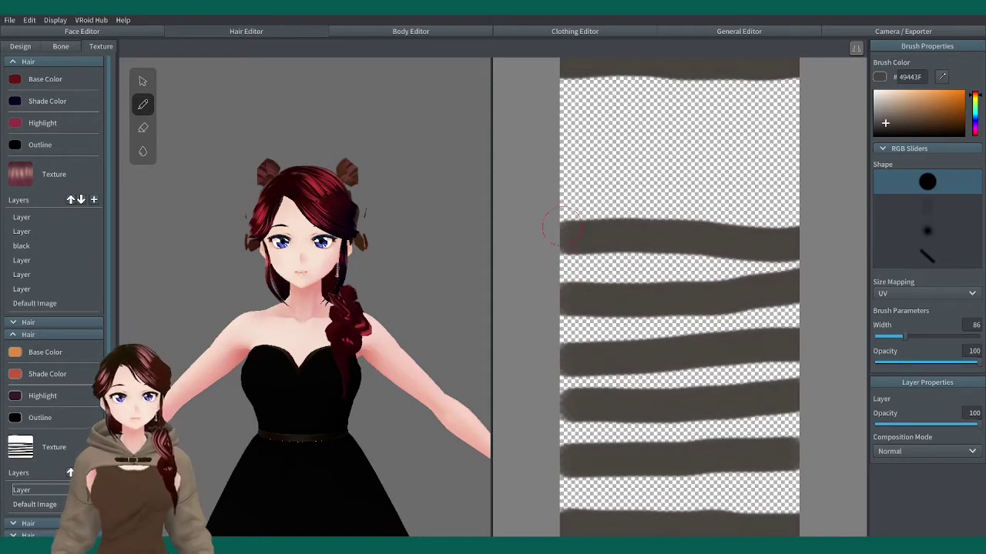
drag(571, 175, 803, 176)
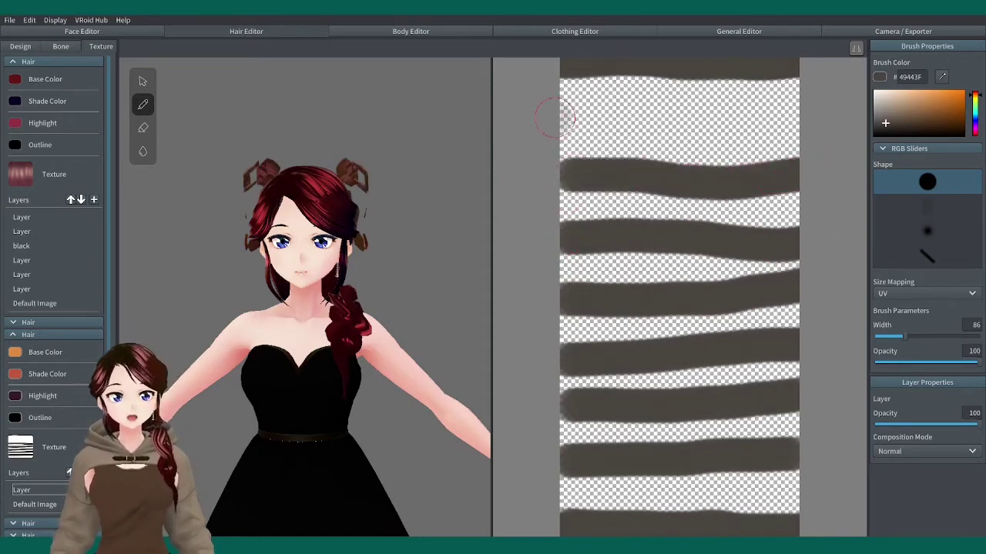
drag(561, 117, 828, 109)
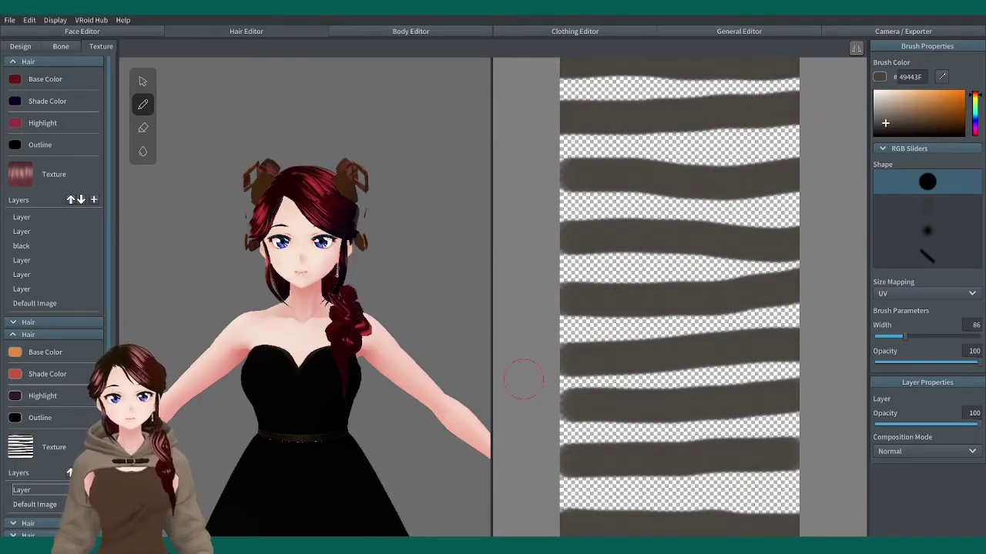
right_drag(205, 151, 379, 169)
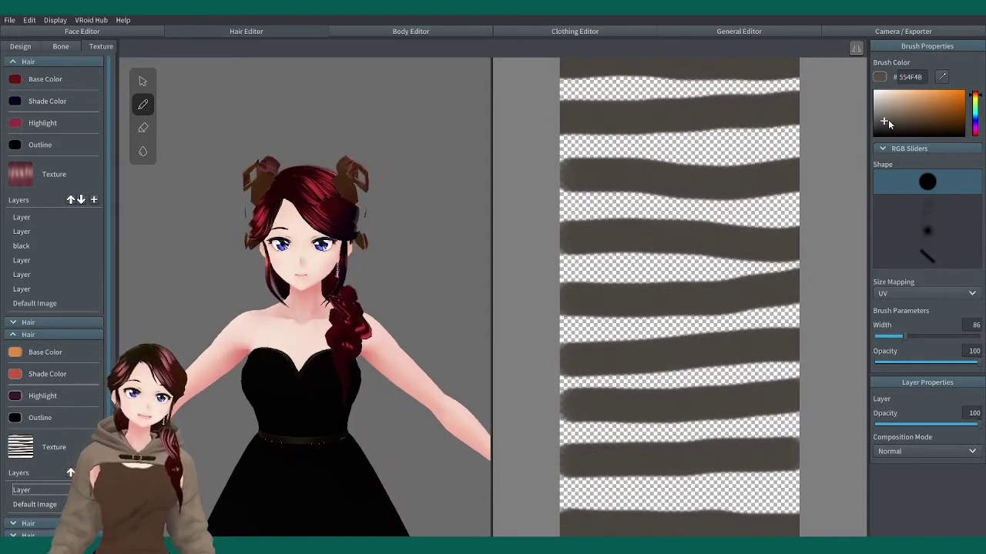
Paint the left part of the eight gaps between the dark bands in tan B48558 with a brush width of 86.
mouse_move(889, 123)
mouse_down()
mouse_move(904, 128)
mouse_move(907, 108)
mouse_move(920, 103)
mouse_up()
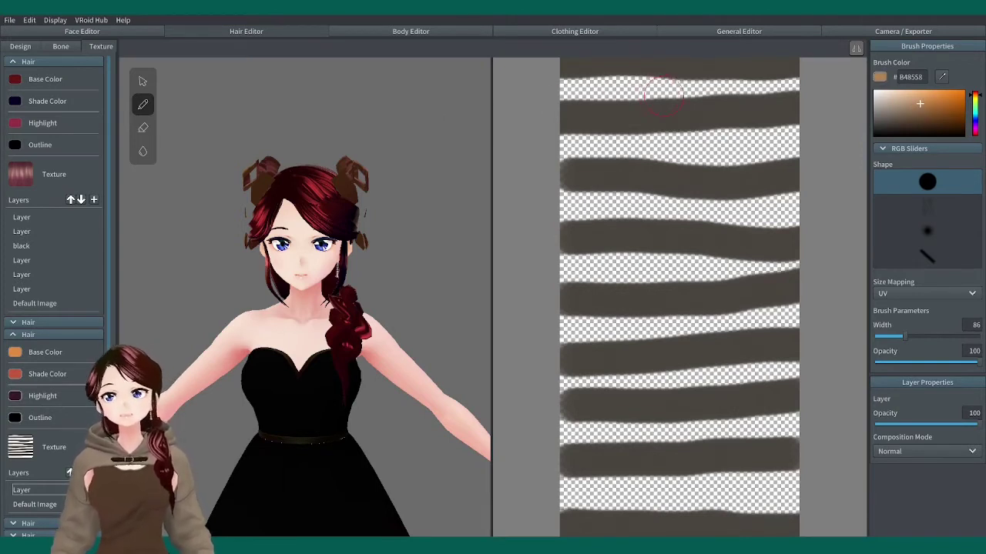
drag(675, 91, 564, 88)
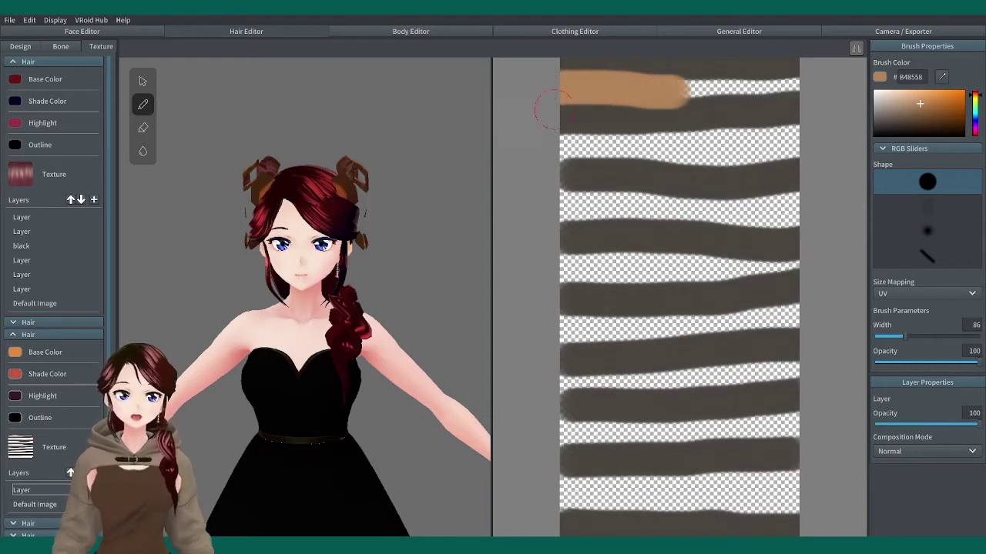
mouse_move(705, 146)
mouse_down()
mouse_move(544, 147)
mouse_move(681, 150)
mouse_up()
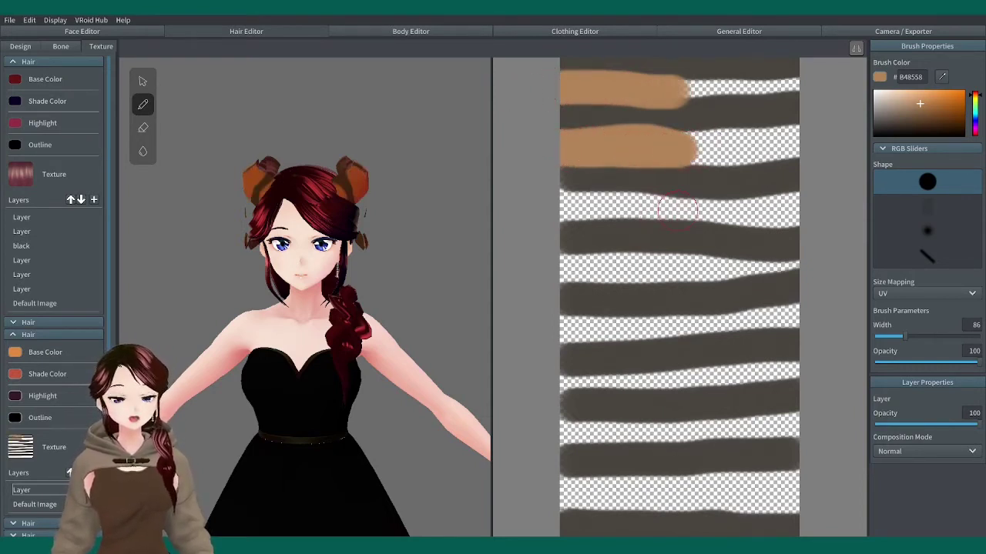
mouse_move(677, 209)
mouse_down()
mouse_move(554, 206)
mouse_move(681, 209)
mouse_up()
mouse_move(683, 265)
mouse_down()
mouse_move(547, 261)
mouse_move(682, 271)
mouse_up()
drag(691, 327, 548, 331)
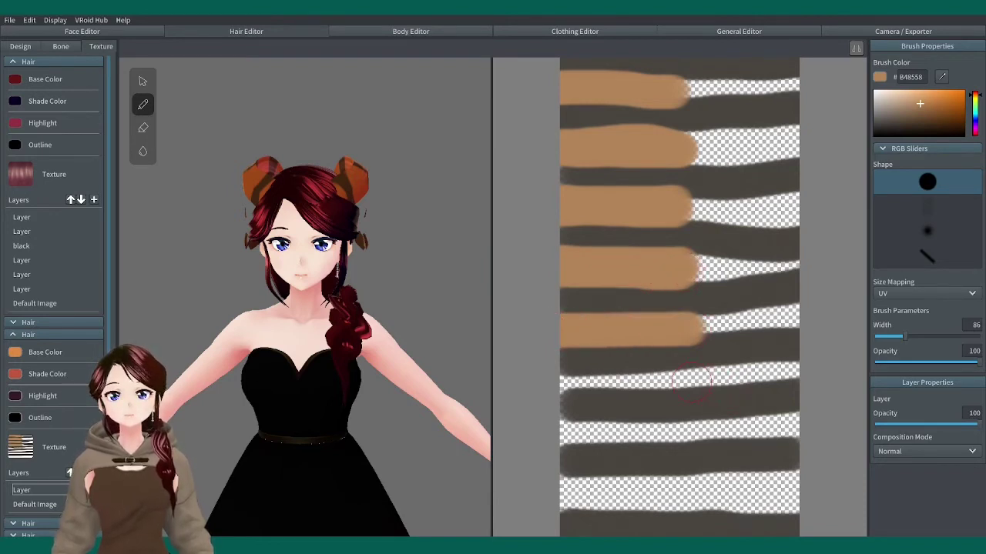
drag(692, 381, 557, 383)
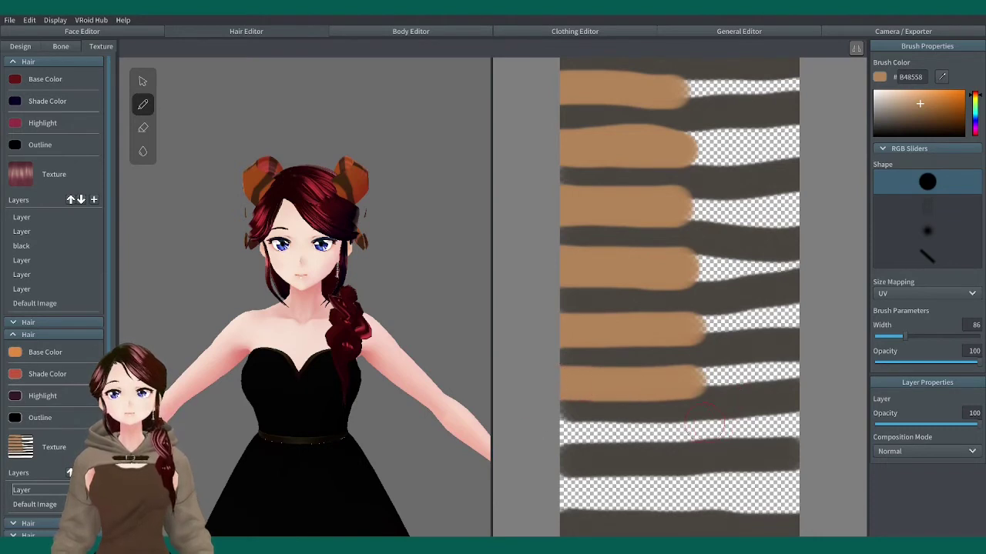
drag(699, 431, 561, 436)
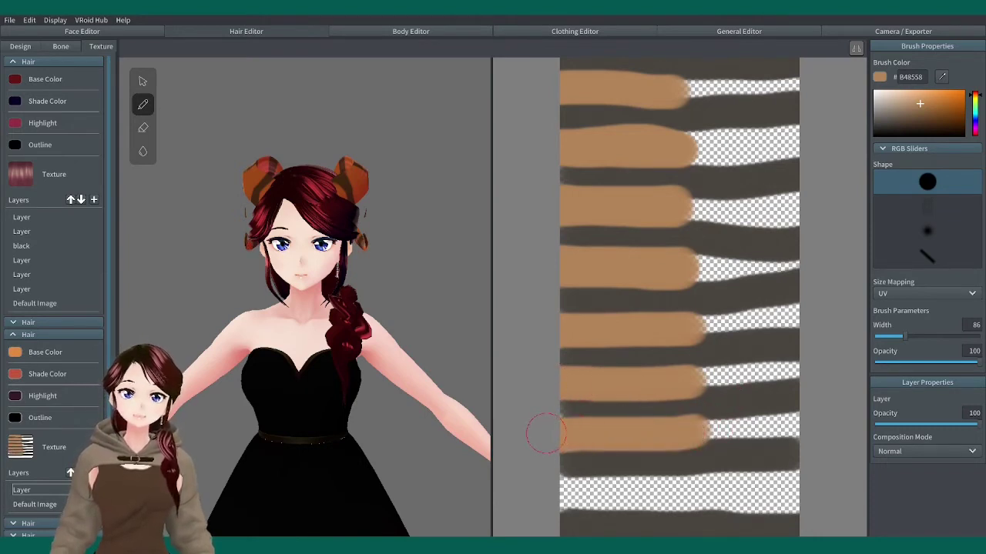
mouse_move(712, 491)
mouse_down()
mouse_move(570, 493)
mouse_move(681, 496)
mouse_up()
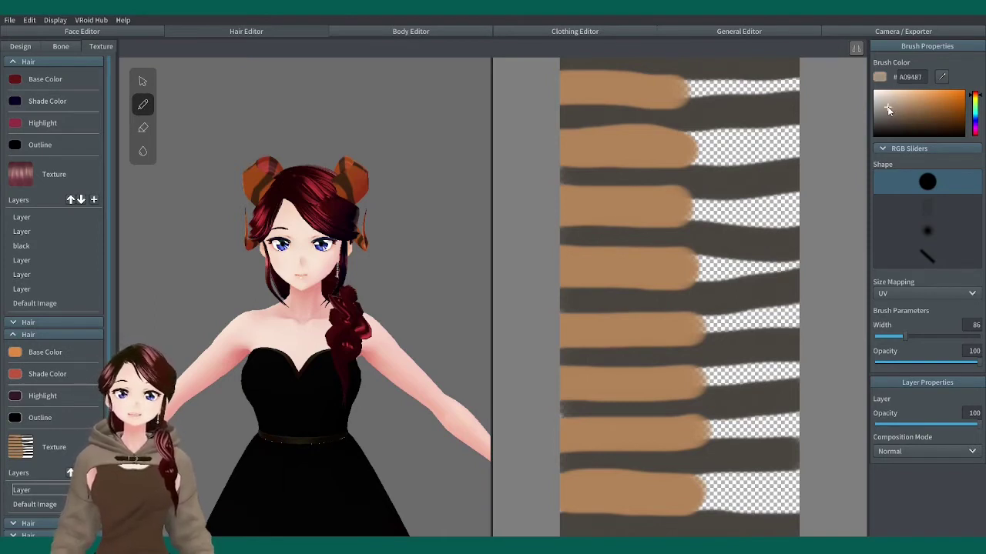
Fill the right end of all eight gaps between the dark bands with medium brown 635446, slightly overlapping the tan.
mouse_move(692, 86)
mouse_down()
mouse_move(785, 88)
mouse_move(673, 89)
mouse_up()
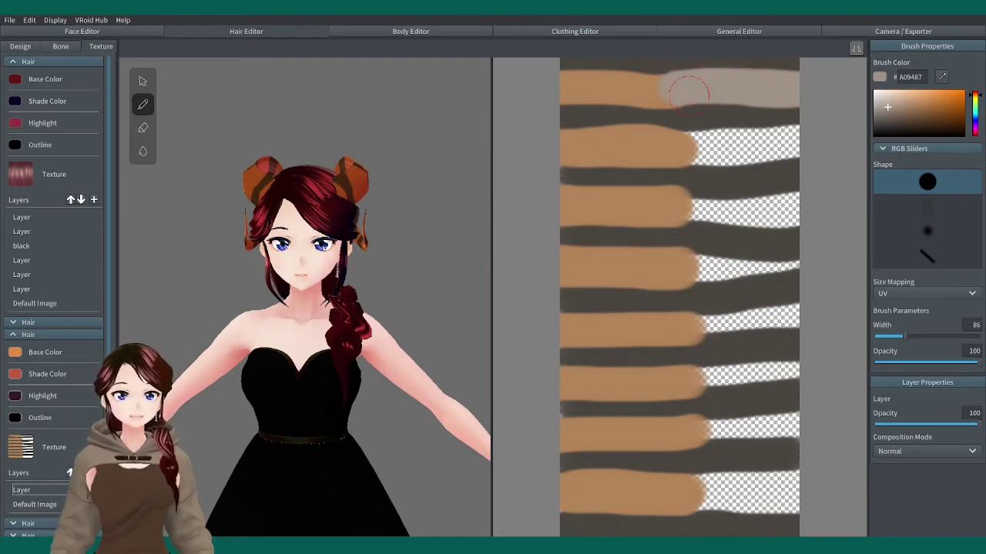
drag(698, 151, 789, 145)
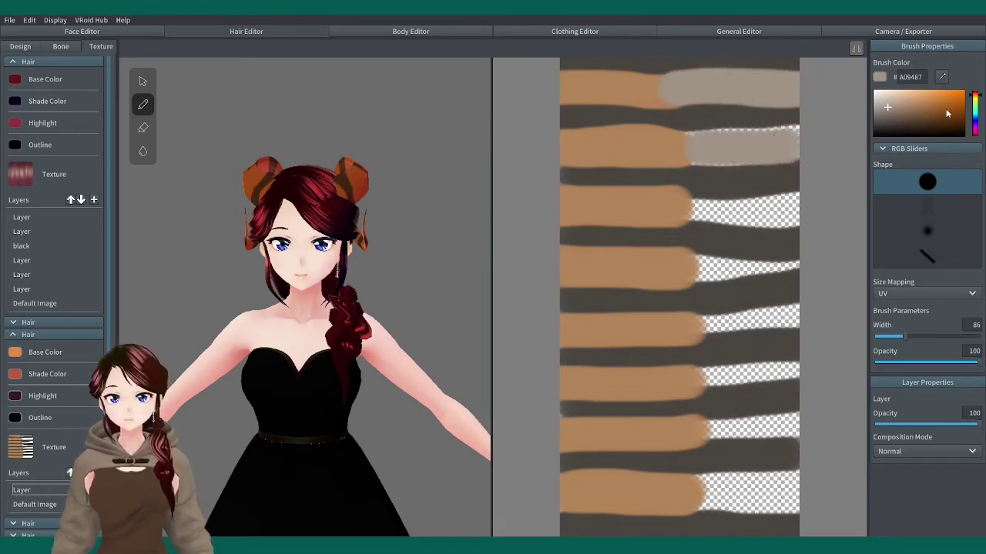
drag(890, 115, 899, 120)
mouse_move(676, 87)
mouse_down()
mouse_move(790, 88)
mouse_move(716, 81)
mouse_move(677, 93)
mouse_up()
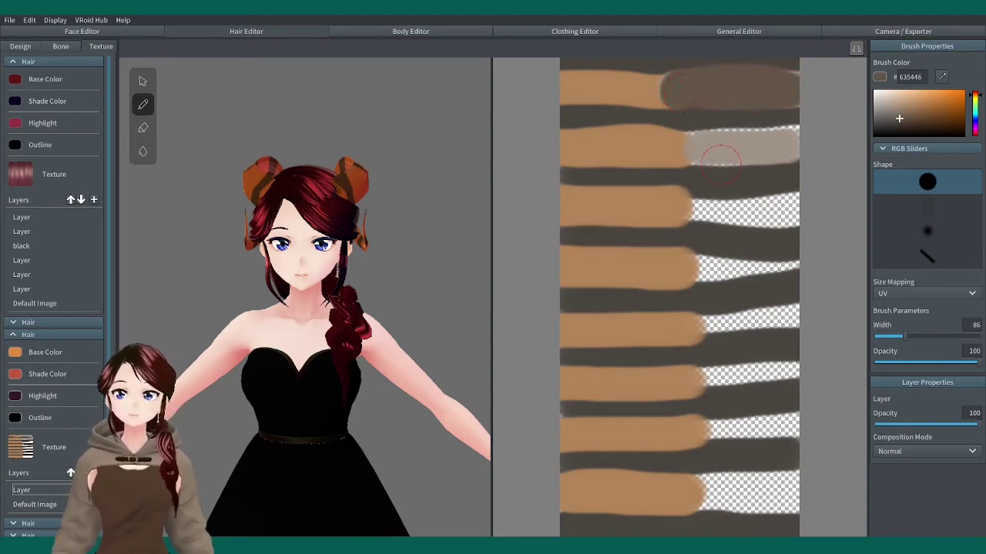
mouse_move(685, 147)
mouse_down()
mouse_move(789, 137)
mouse_move(785, 158)
mouse_move(710, 152)
mouse_up()
mouse_move(693, 210)
mouse_down()
mouse_move(801, 207)
mouse_move(771, 227)
mouse_move(691, 209)
mouse_up()
drag(697, 268, 796, 266)
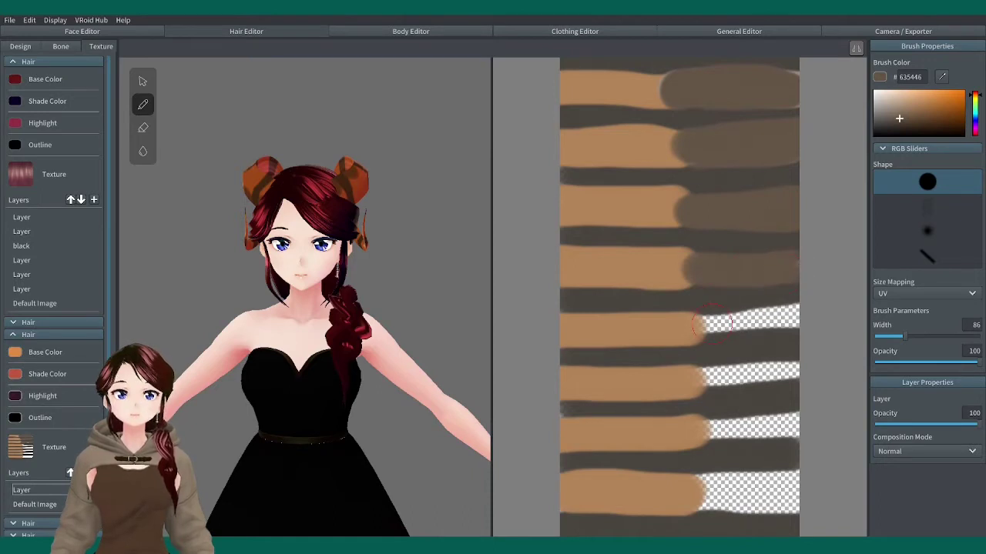
drag(713, 323, 787, 315)
drag(700, 324, 688, 325)
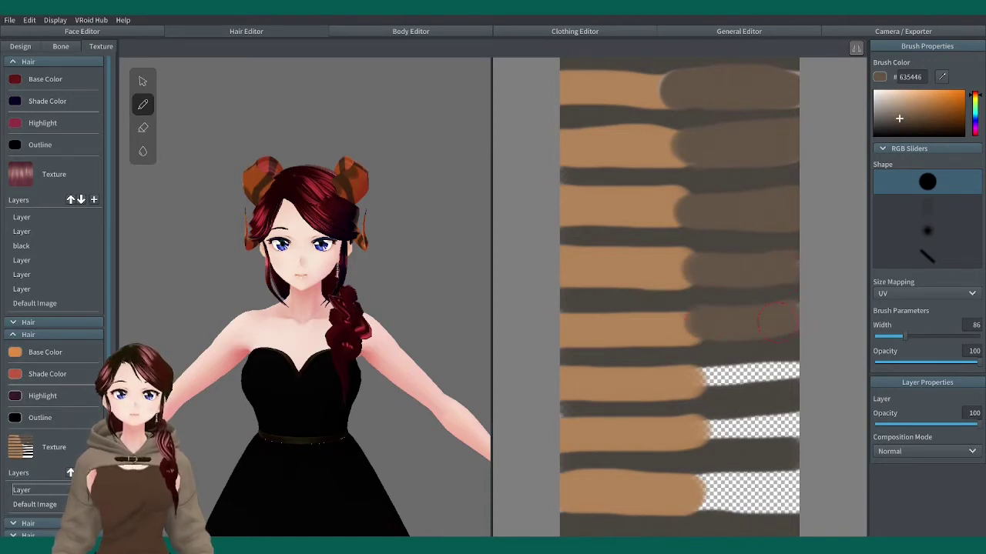
drag(710, 382, 807, 371)
drag(674, 429, 806, 421)
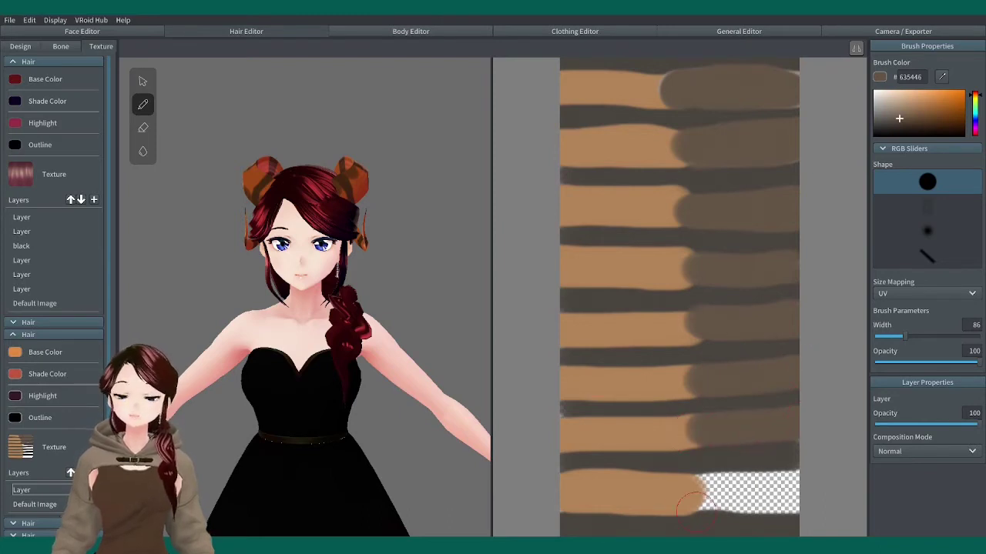
mouse_move(683, 503)
mouse_down()
mouse_move(803, 473)
mouse_move(792, 502)
mouse_move(711, 496)
mouse_up()
right_drag(229, 255, 405, 257)
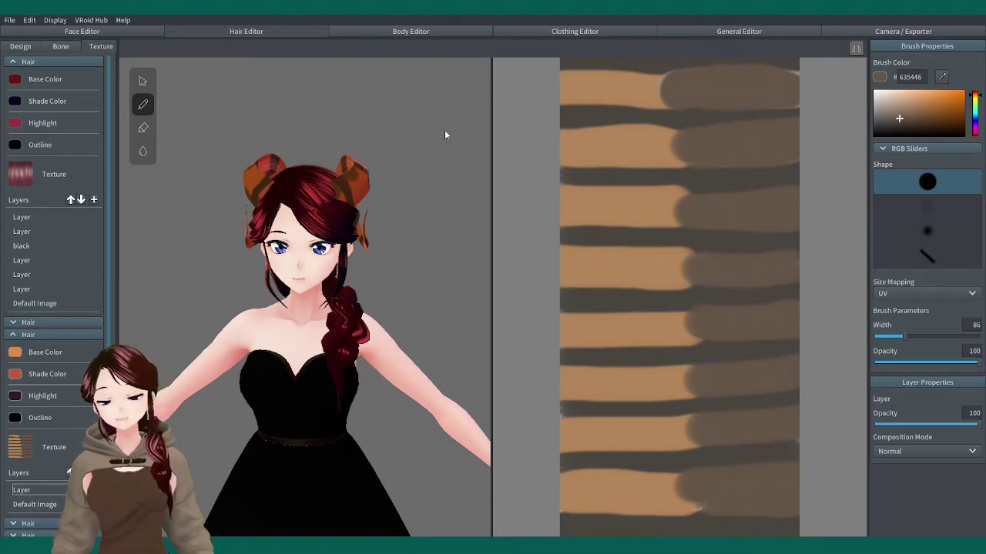
drag(665, 89, 696, 90)
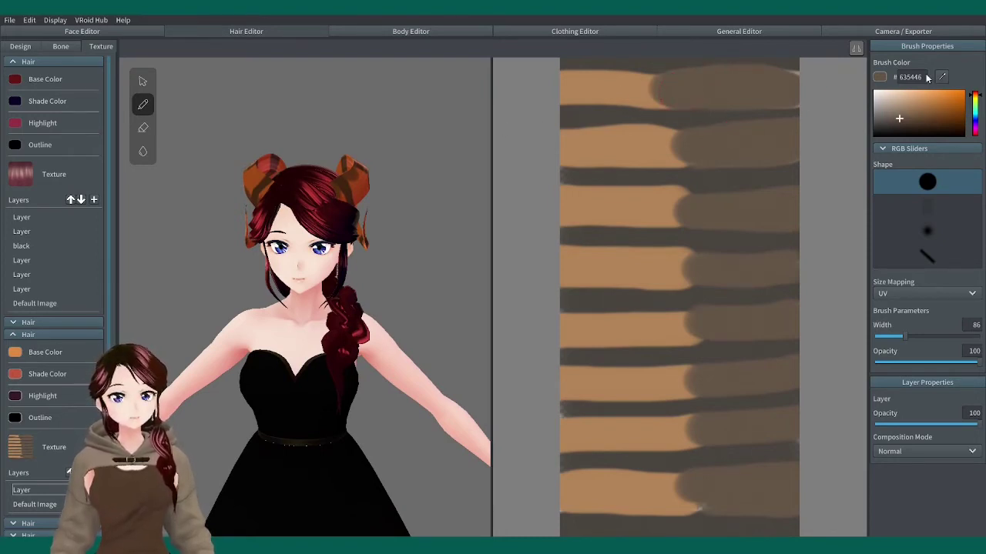
Extend tan B48559 over the brown on the upper three light bands and patch the seam in the lowest one with brown 625446.
alt+click(600, 83)
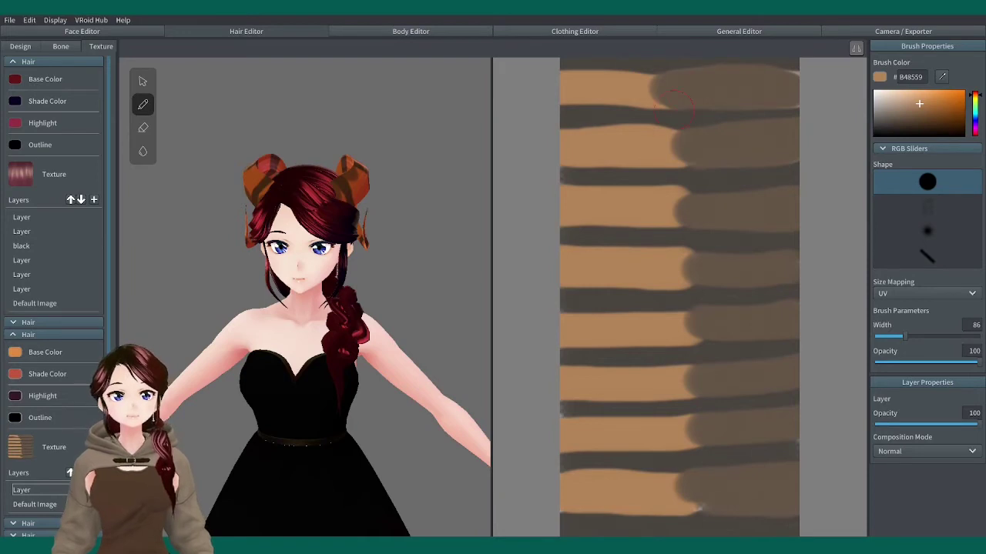
drag(631, 91, 678, 98)
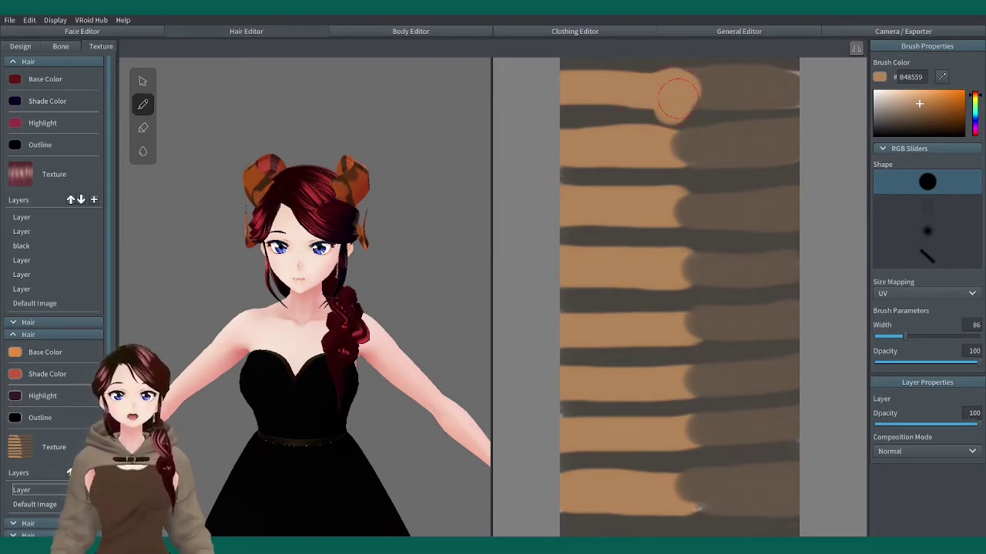
click(29, 20)
click(54, 32)
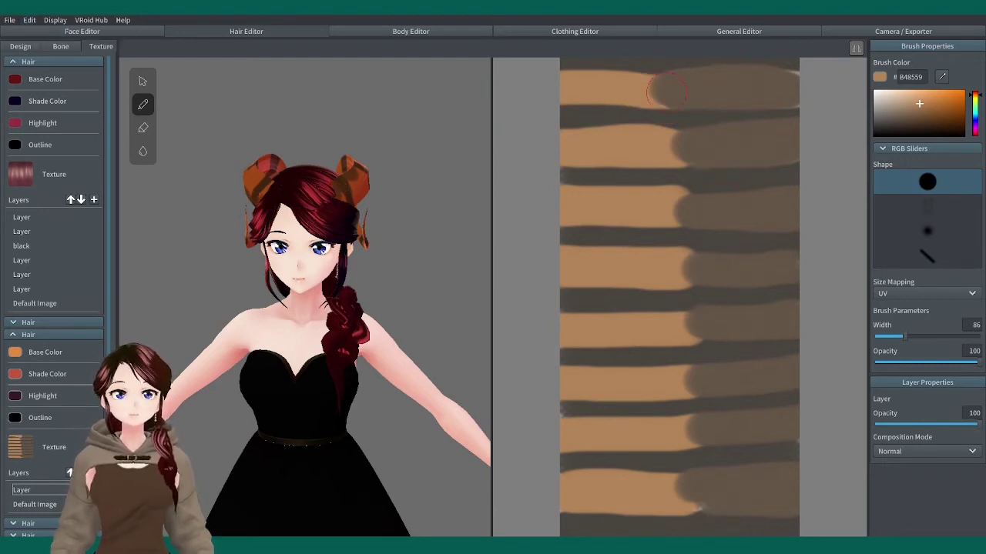
mouse_move(667, 91)
mouse_down()
mouse_move(690, 89)
mouse_move(665, 90)
mouse_up()
drag(666, 145, 678, 155)
drag(667, 219, 686, 212)
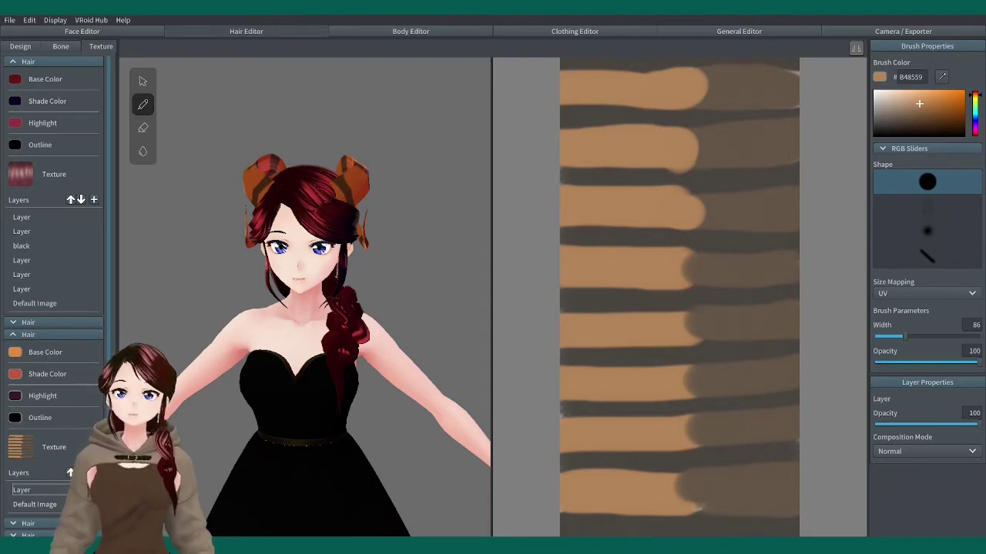
right_drag(176, 139, 227, 154)
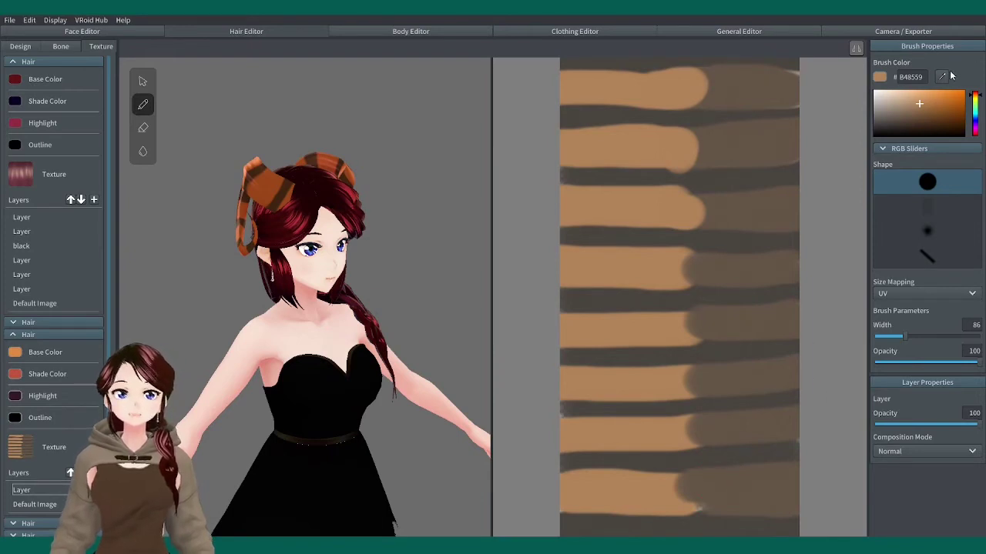
click(754, 475)
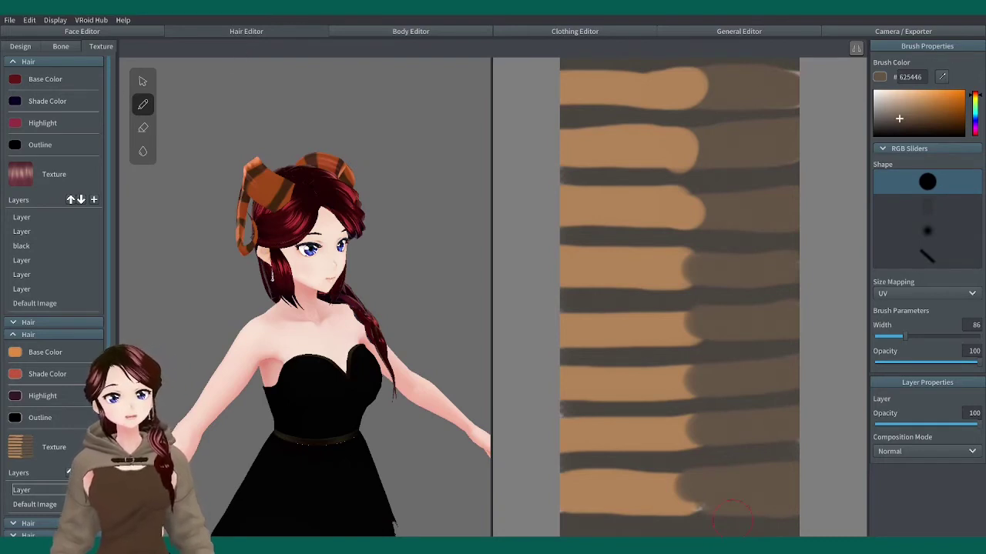
drag(709, 507, 697, 504)
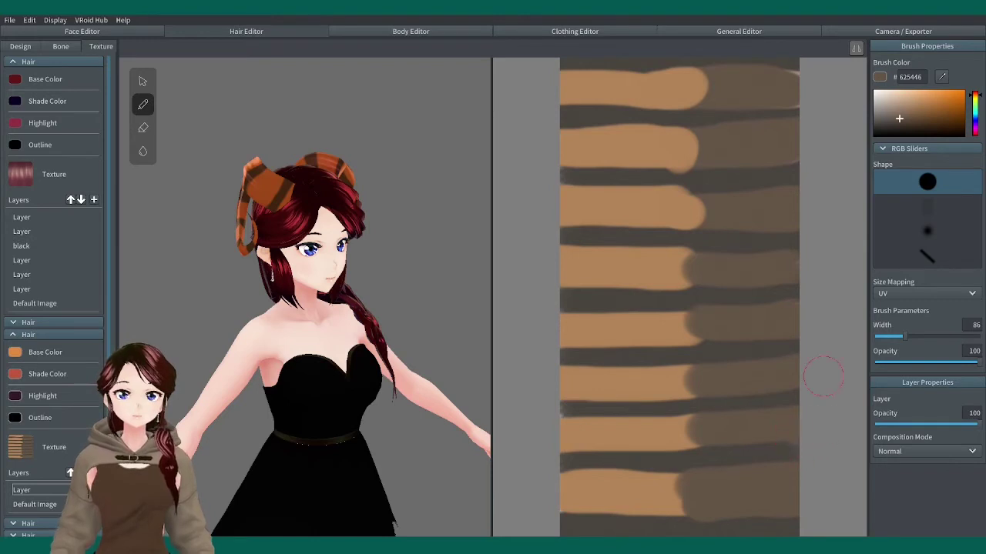
Paint over the nine dark bands of the horn texture in black with a brush width of 86.
drag(895, 115, 842, 160)
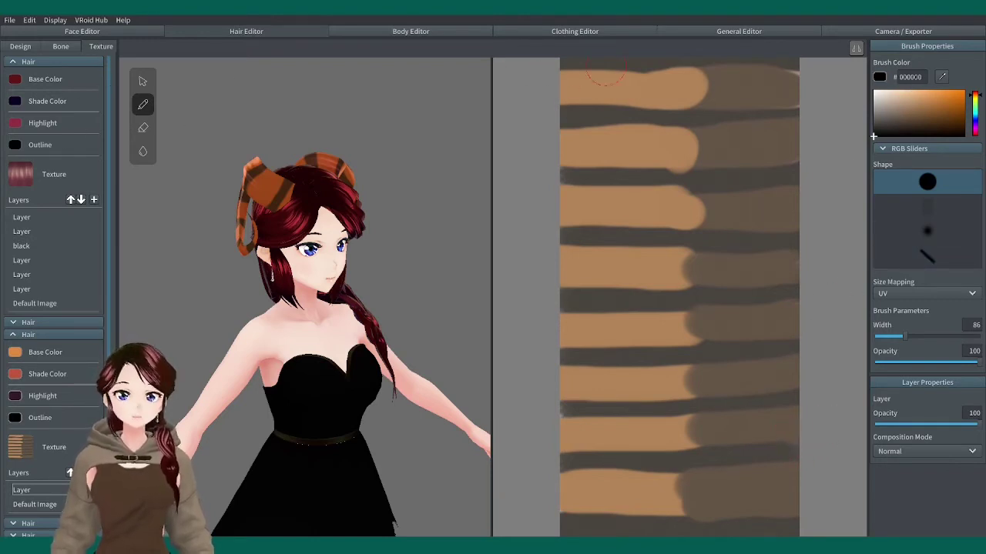
drag(573, 68, 793, 68)
drag(797, 112, 561, 111)
drag(560, 171, 798, 171)
drag(798, 241, 560, 241)
drag(560, 301, 798, 301)
mouse_move(798, 356)
mouse_down()
mouse_move(576, 356)
mouse_move(594, 390)
mouse_move(781, 389)
mouse_up()
scroll(576, 357, down, 1)
drag(781, 443, 629, 443)
drag(627, 443, 577, 439)
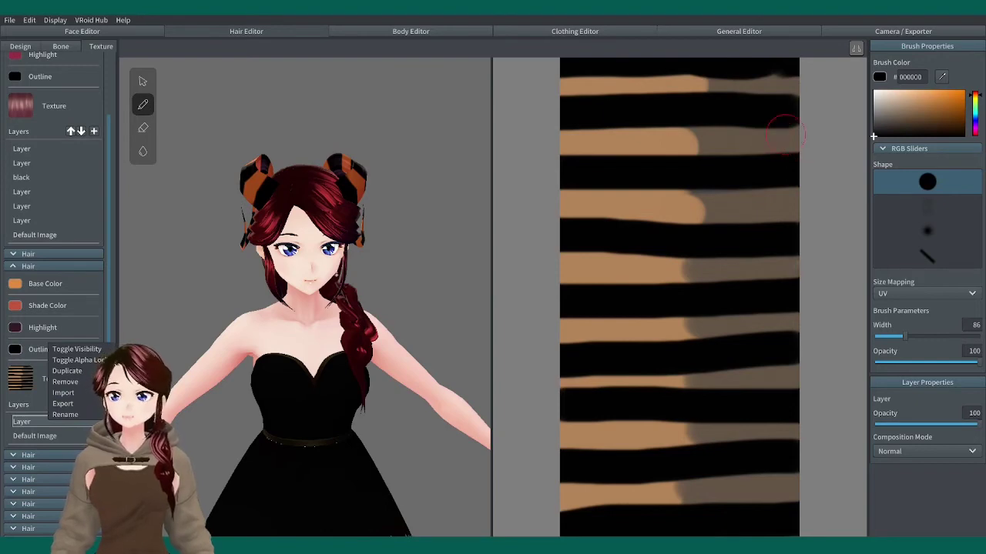
right_drag(205, 268, 385, 263)
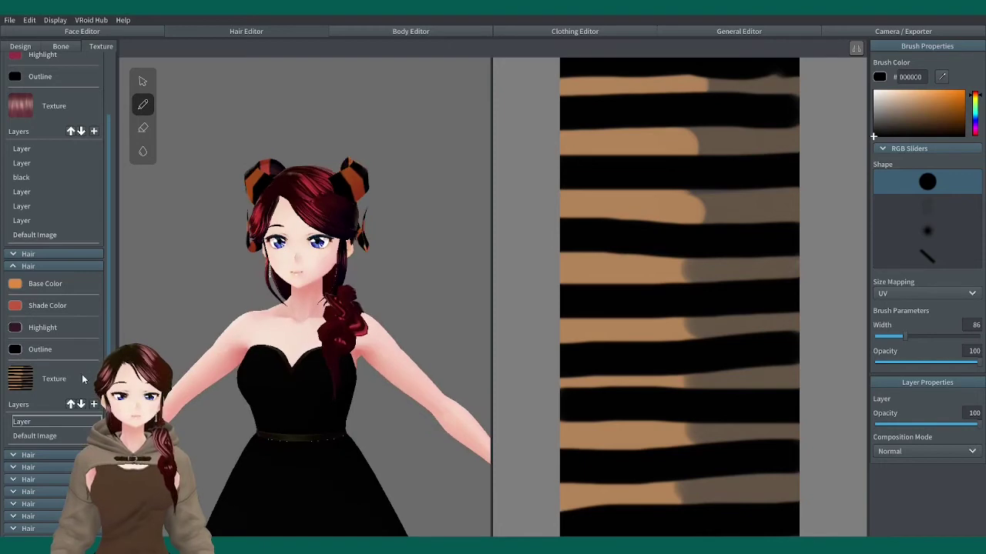
Set the texture Offset of the Freehand Group 7 horn on the character's left side to 0.676.
click(20, 47)
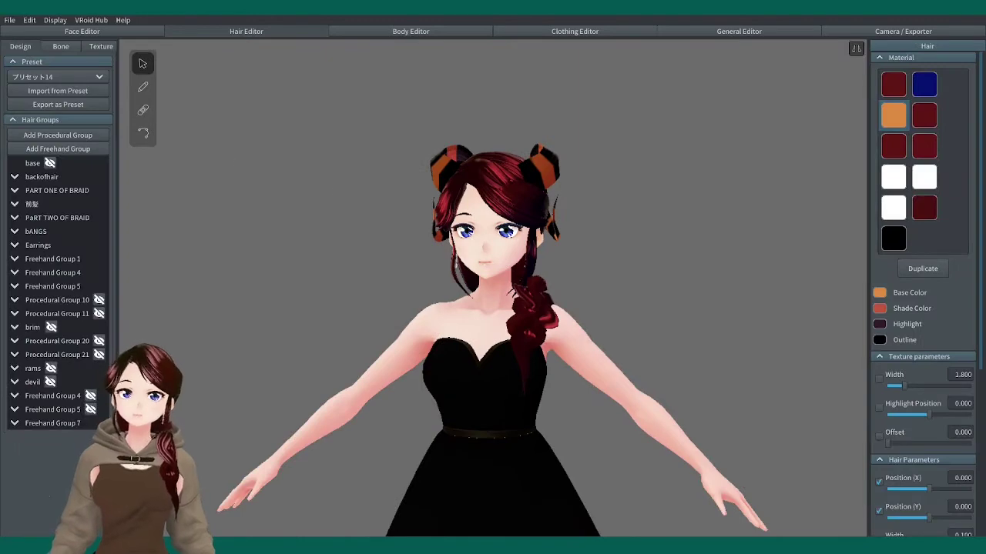
click(38, 425)
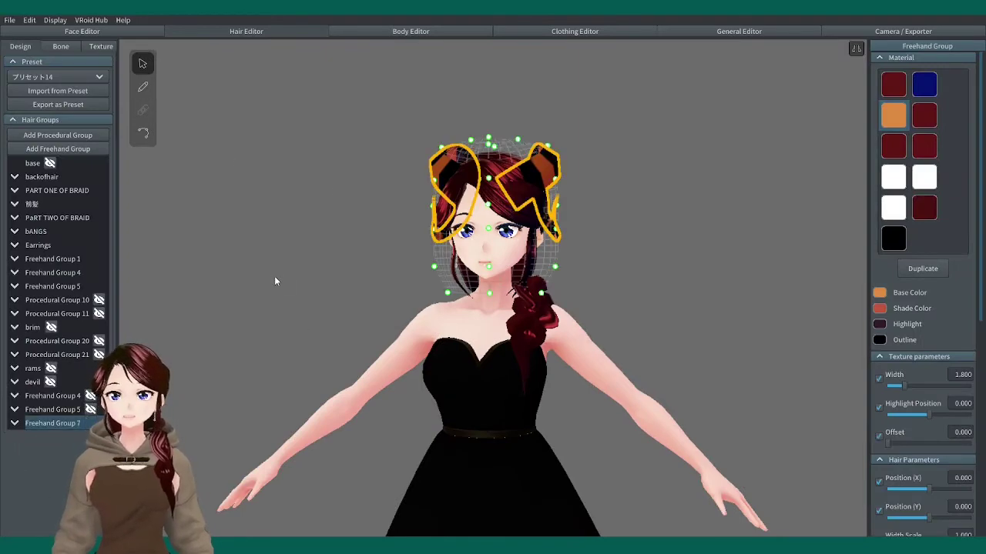
mouse_move(280, 277)
right_down()
mouse_move(300, 286)
mouse_move(285, 284)
right_up()
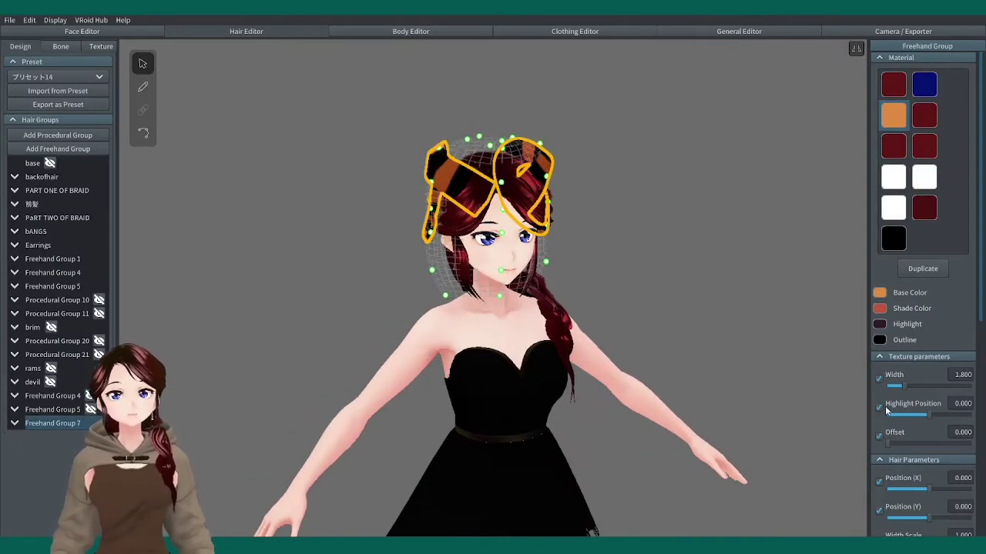
scroll(907, 414, down, 3)
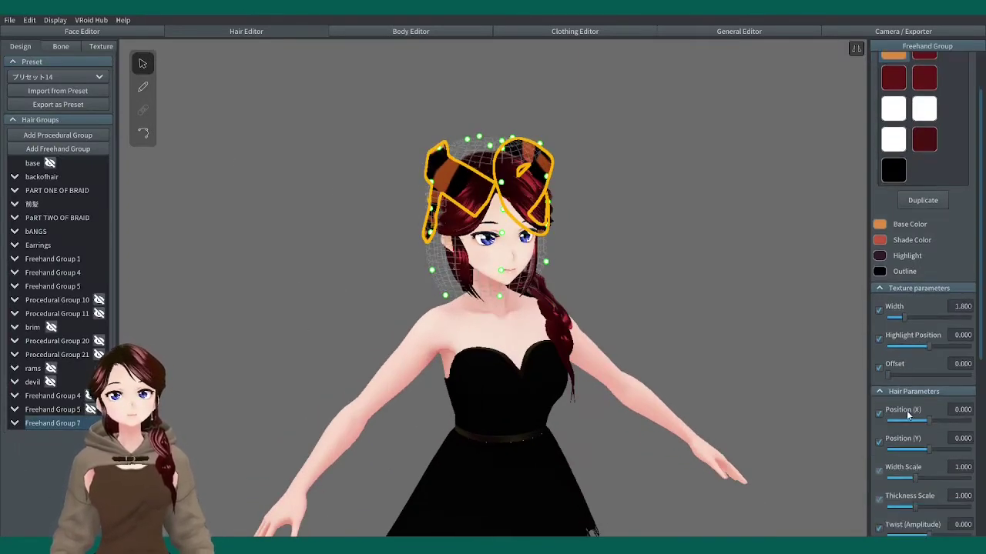
click(442, 179)
right_drag(761, 398, 796, 294)
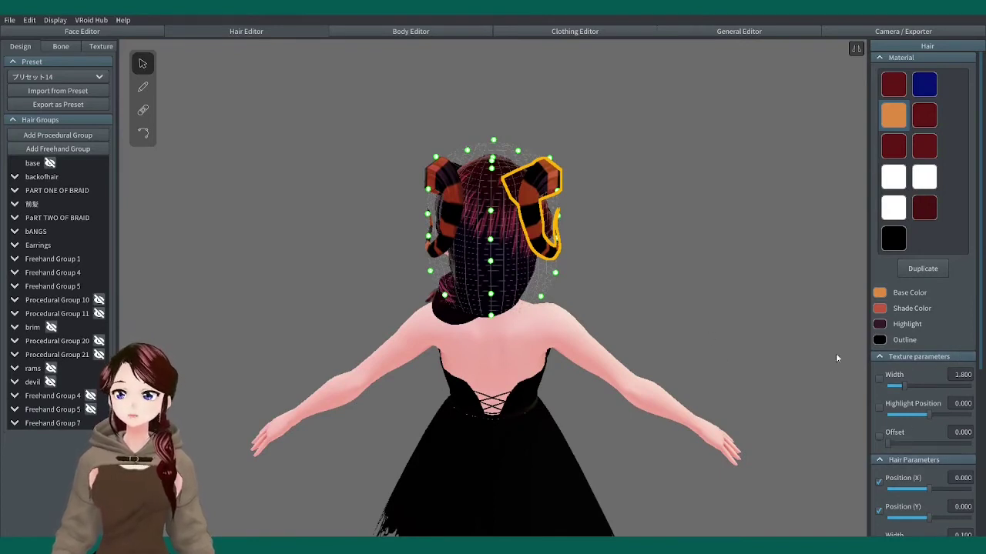
drag(888, 445, 947, 442)
right_drag(753, 329, 683, 332)
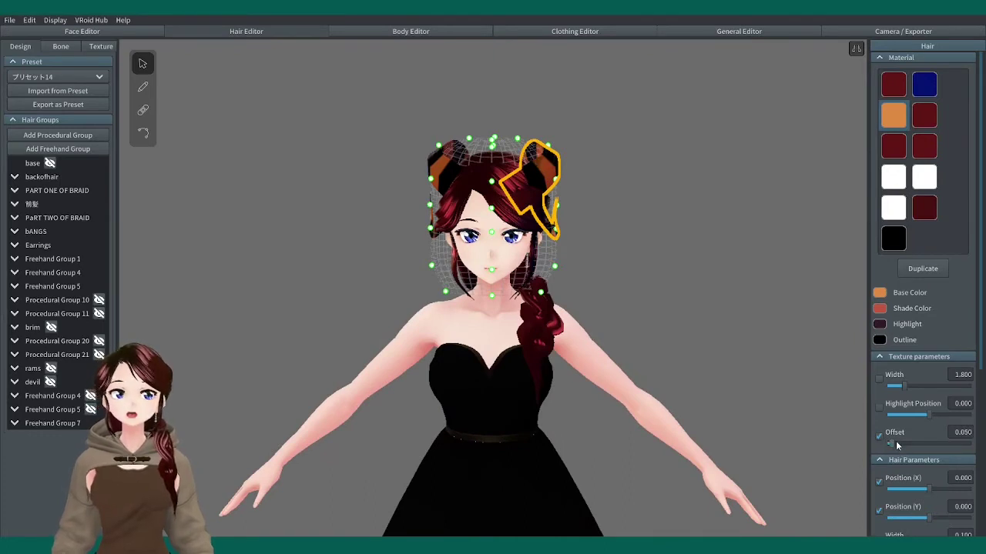
drag(898, 445, 945, 445)
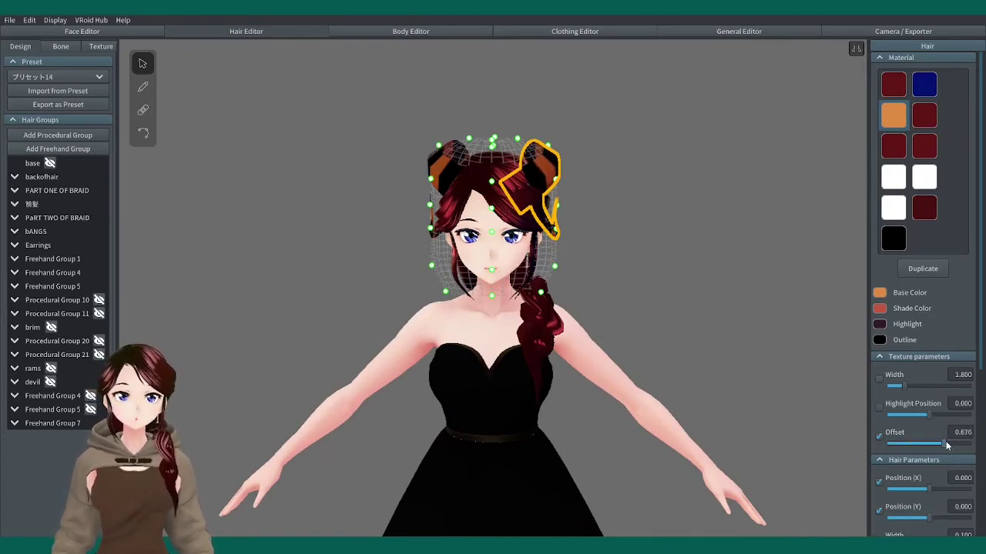
click(831, 379)
Check the striped horns from the front and hide Freehand Group 7.
right_drag(742, 338, 776, 330)
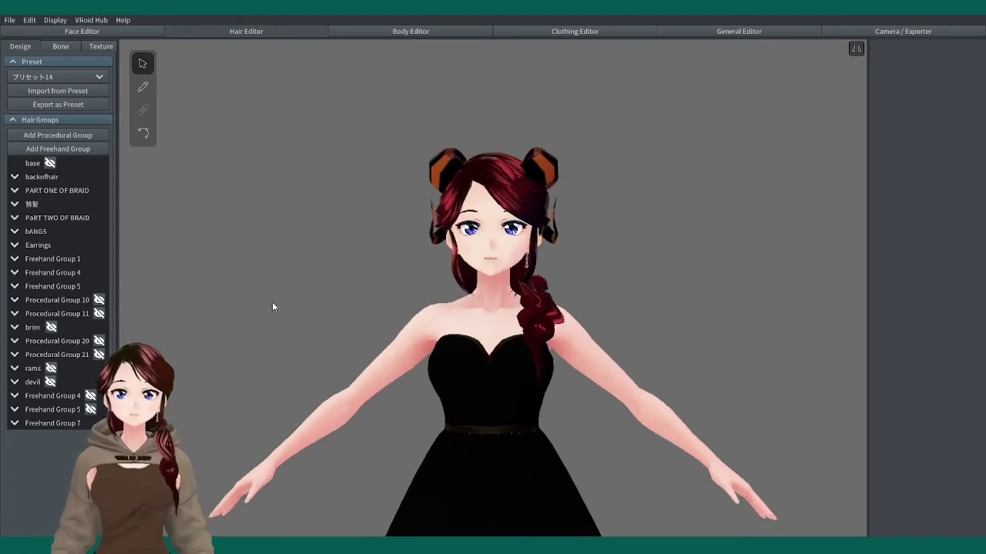
mouse_move(301, 318)
right_down()
mouse_move(482, 328)
mouse_move(306, 325)
right_up()
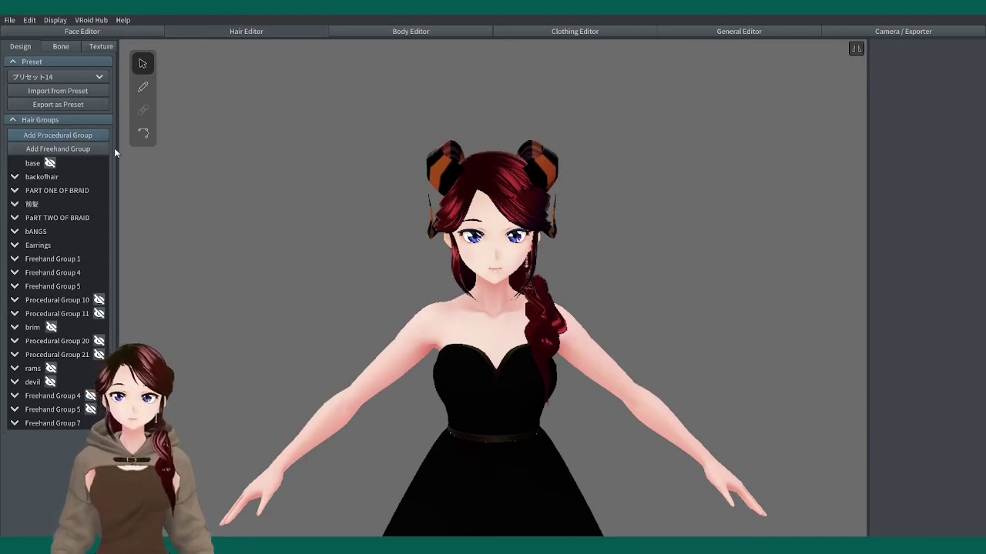
click(90, 423)
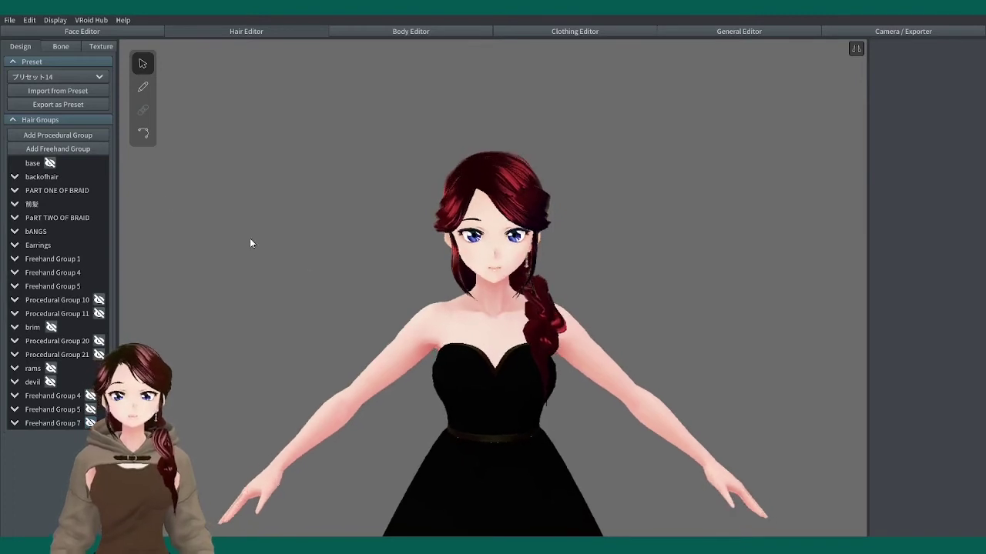
Add a new freehand hair group and pull its top and side guide points up into a tall dome above the head.
click(38, 149)
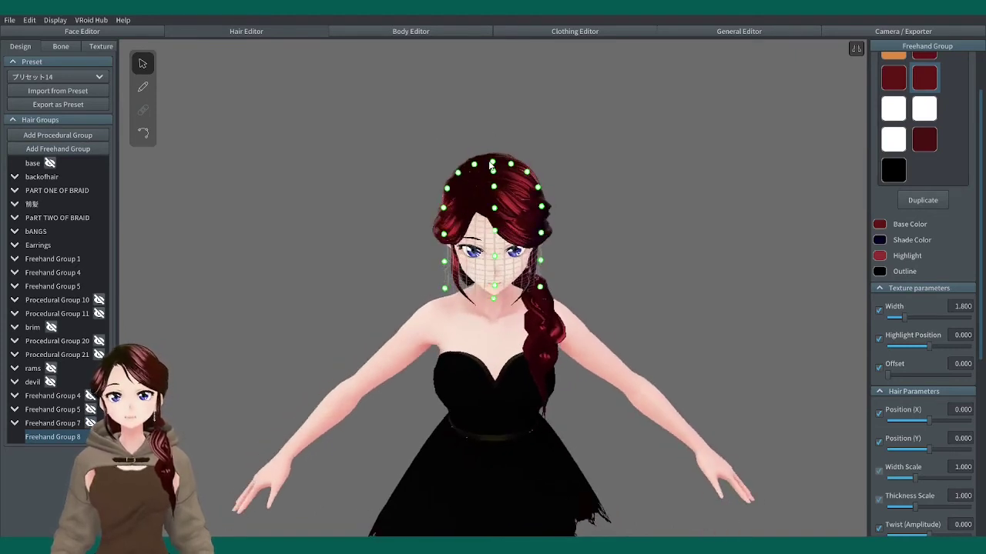
drag(491, 164, 493, 89)
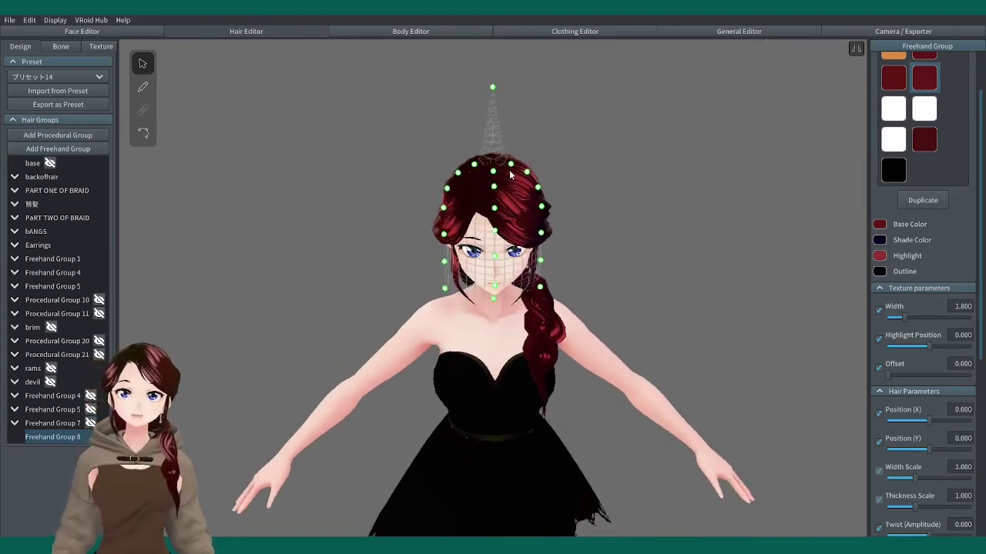
drag(511, 165, 526, 81)
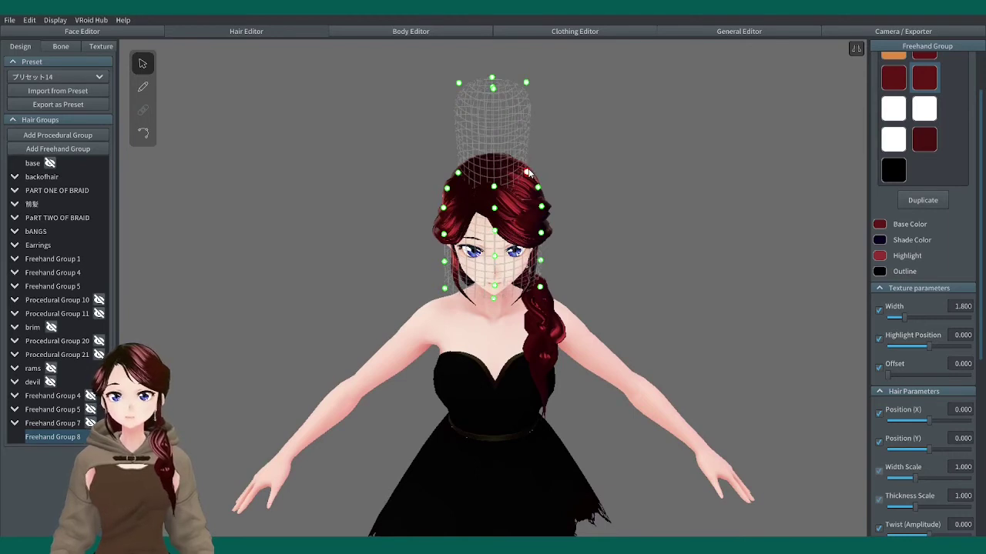
drag(528, 173, 556, 83)
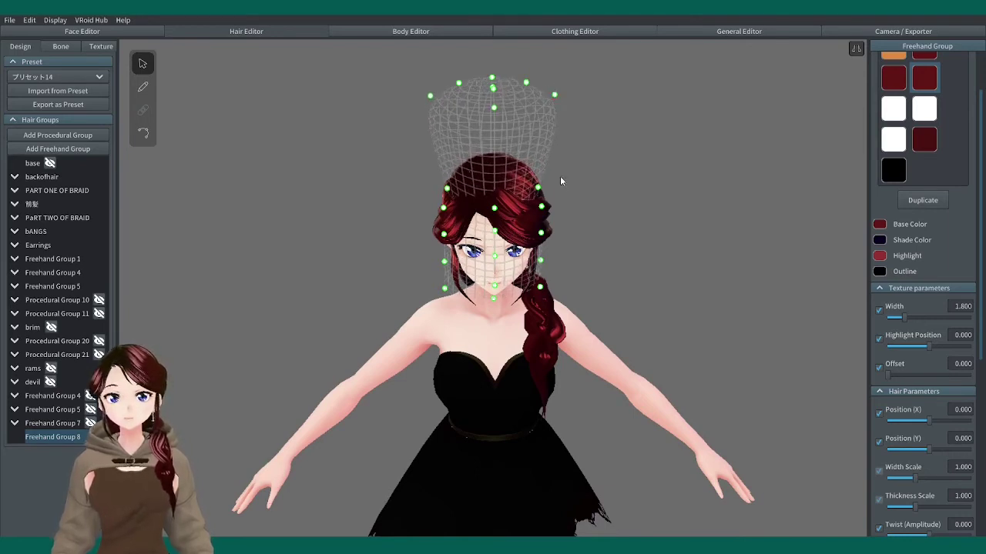
drag(545, 185, 570, 130)
drag(545, 208, 565, 168)
drag(544, 237, 557, 232)
In side view, pull the guide mesh's front points back toward the head, from above the forehead down to the face.
right_drag(558, 231, 615, 216)
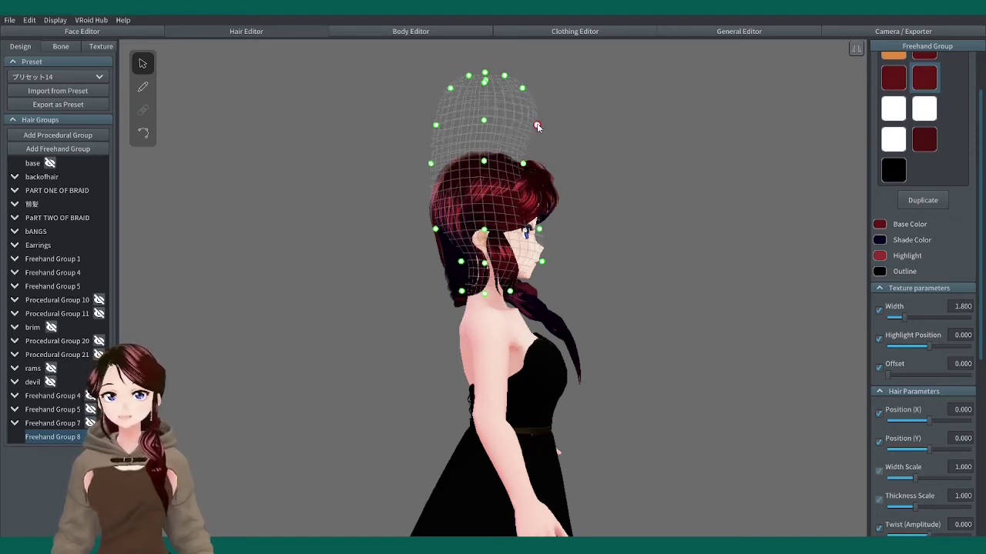
drag(538, 126, 527, 123)
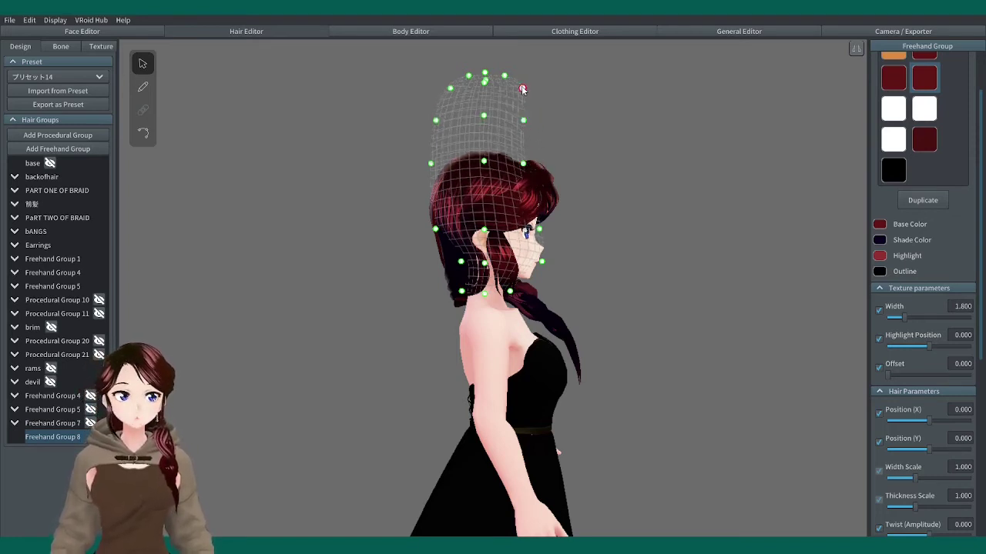
right_drag(632, 151, 499, 167)
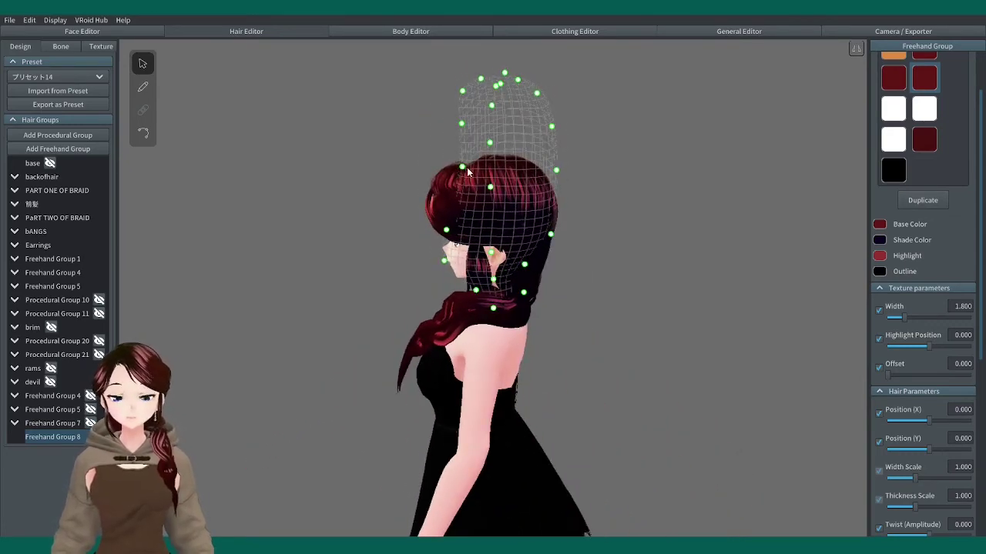
drag(462, 168, 466, 169)
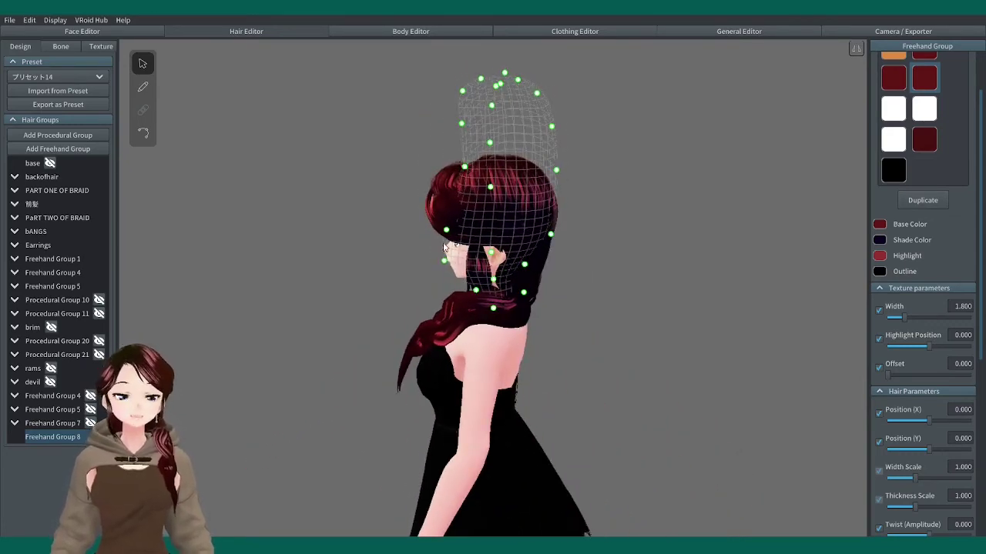
drag(447, 234, 458, 239)
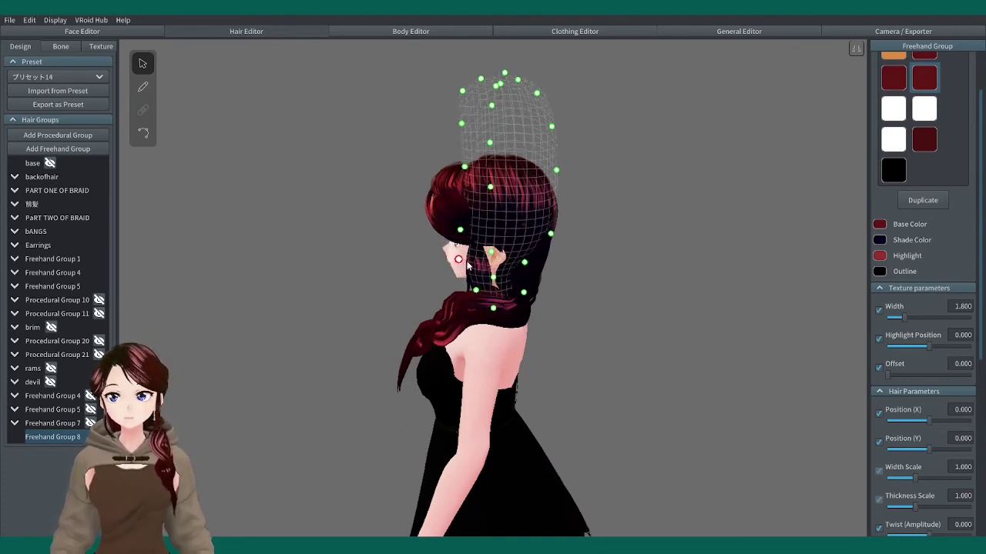
right_drag(472, 262, 453, 259)
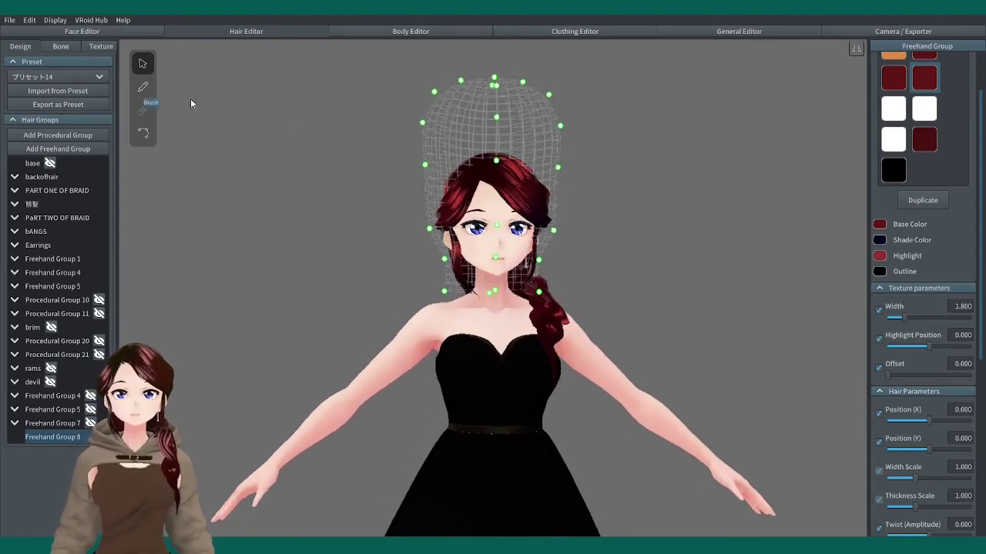
right_drag(256, 175, 251, 180)
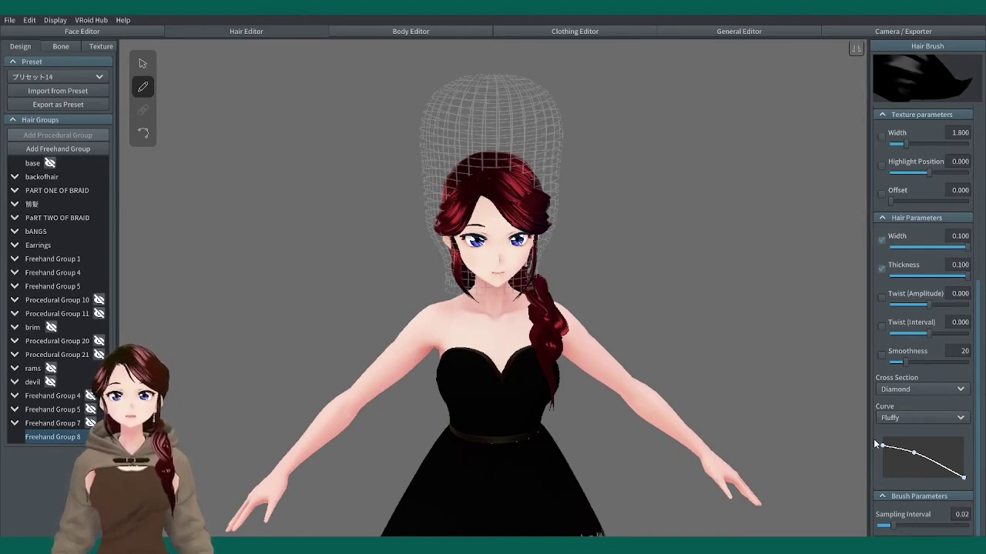
scroll(857, 283, up, 2)
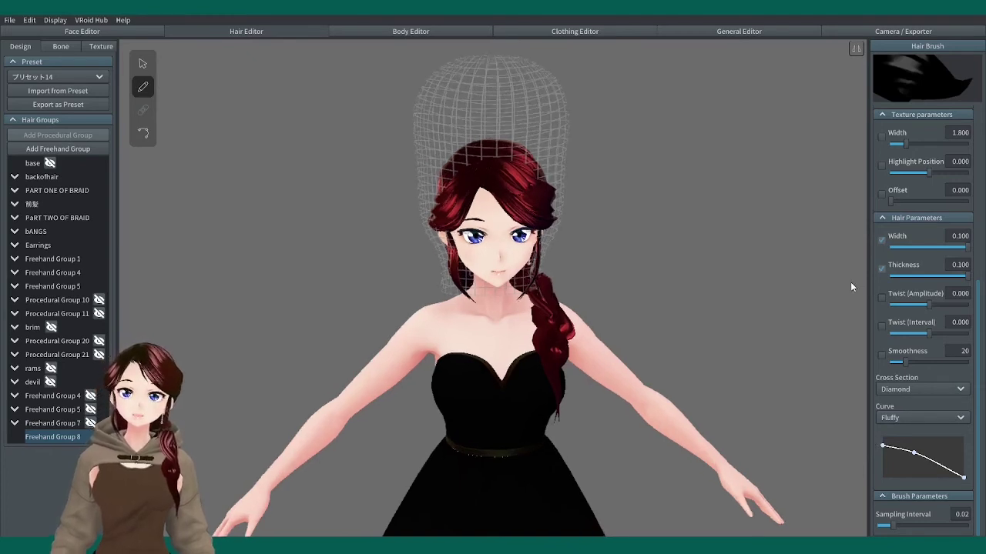
scroll(849, 282, down, 1)
right_drag(697, 302, 691, 265)
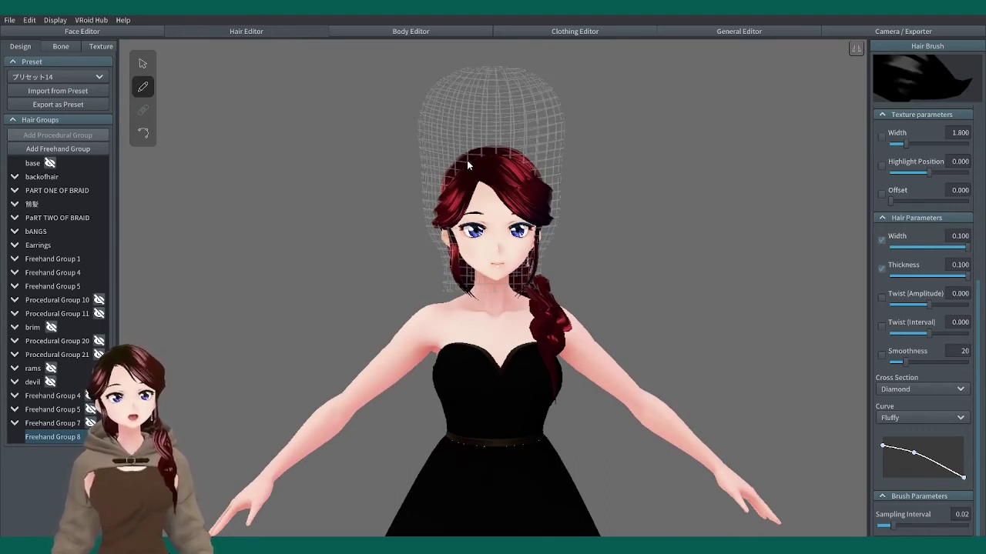
mouse_move(467, 163)
mouse_down()
mouse_move(440, 85)
mouse_move(448, 77)
mouse_up()
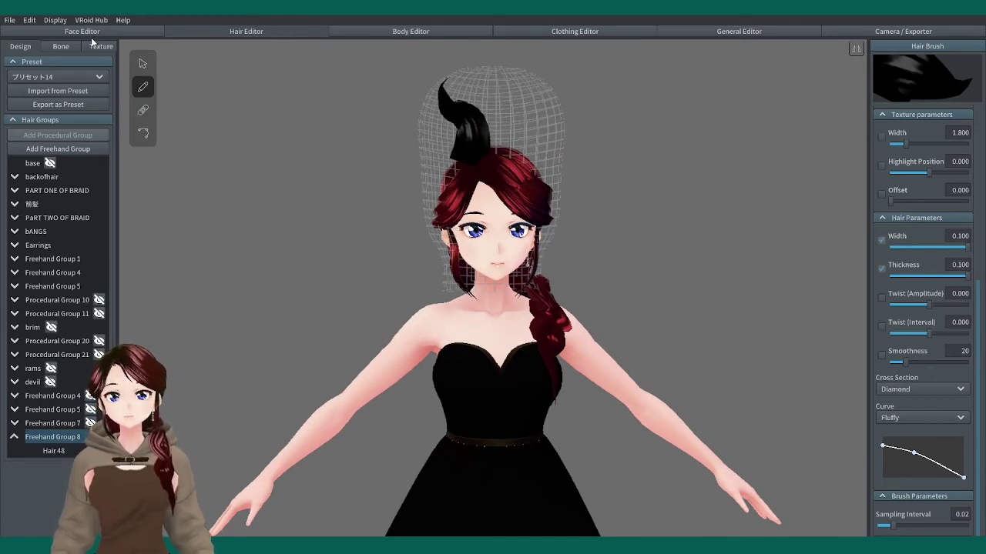
click(29, 20)
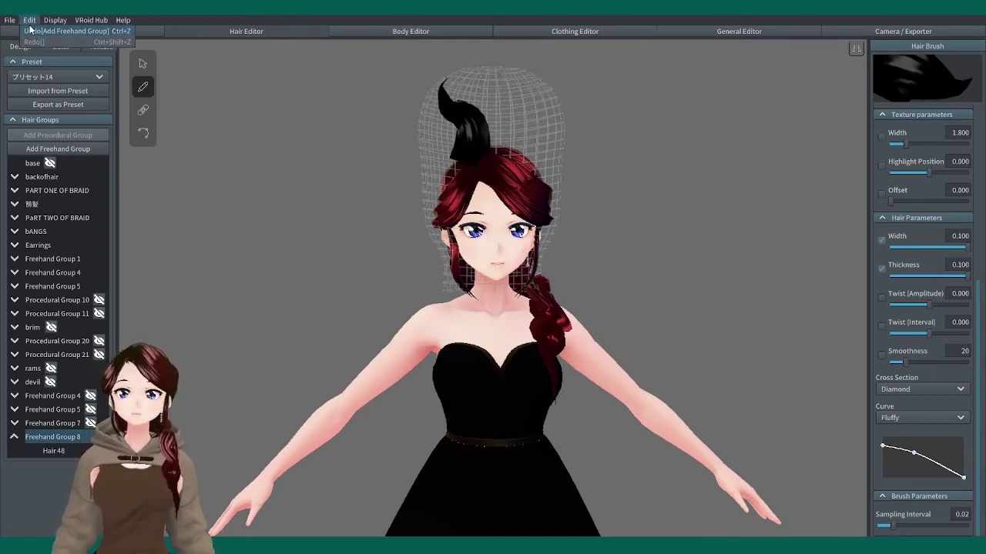
click(46, 28)
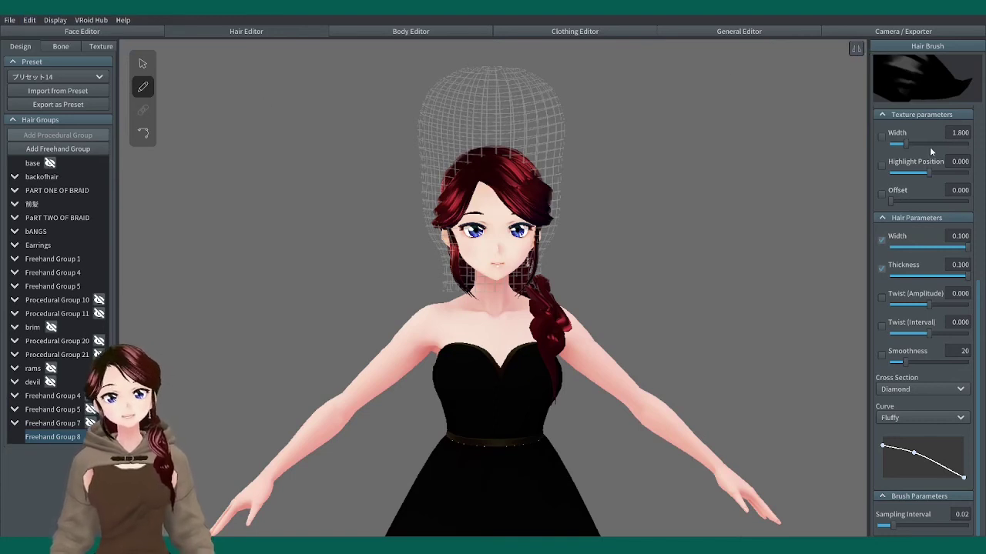
Draw a mirrored pair of curved horns rising from the top of the head, using the orange and black striped material.
scroll(932, 150, up, 5)
click(895, 147)
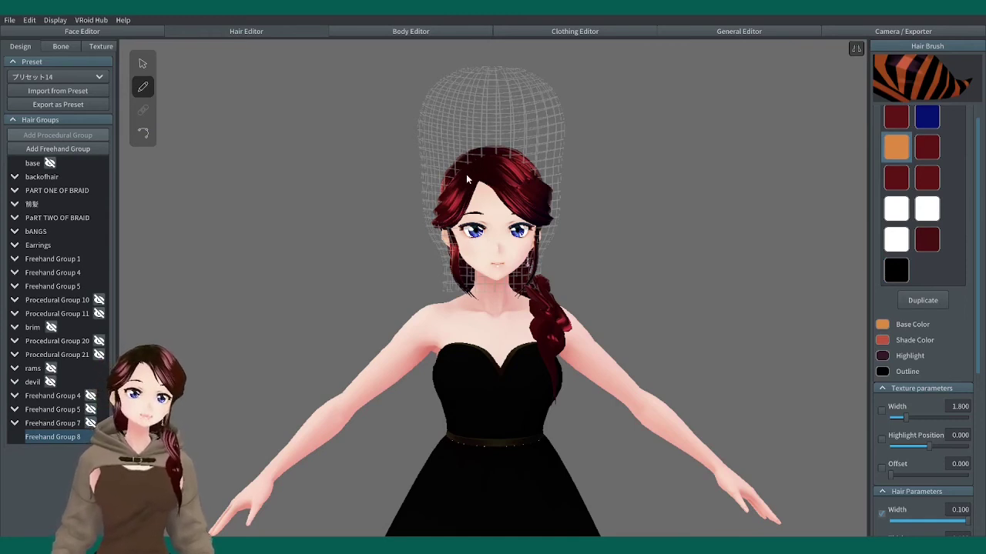
mouse_move(466, 166)
mouse_down()
mouse_move(441, 120)
mouse_move(442, 79)
mouse_up()
mouse_move(366, 154)
right_down()
mouse_move(411, 156)
mouse_move(354, 154)
right_up()
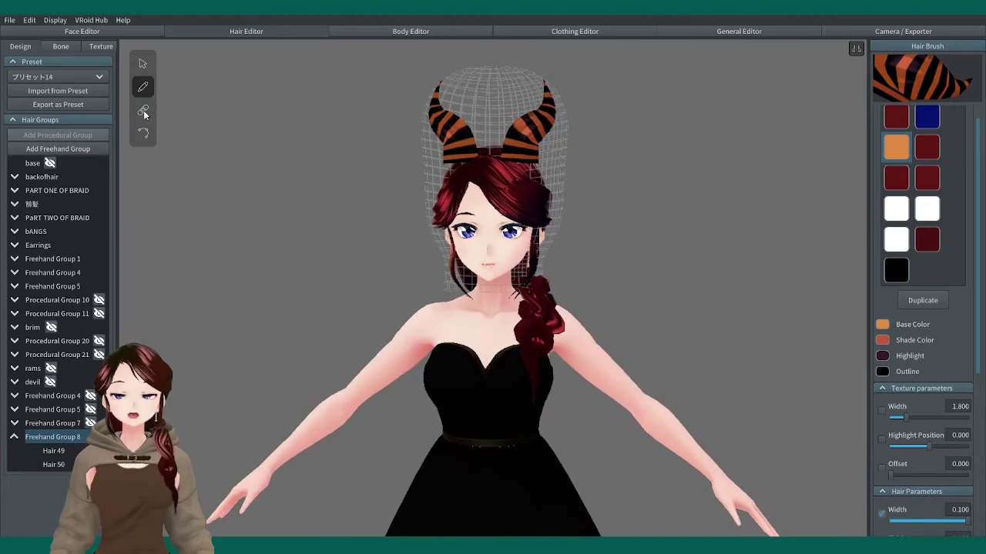
Extend the base of the Hair 49 horn down into the head and shift its lower control points to match.
click(149, 138)
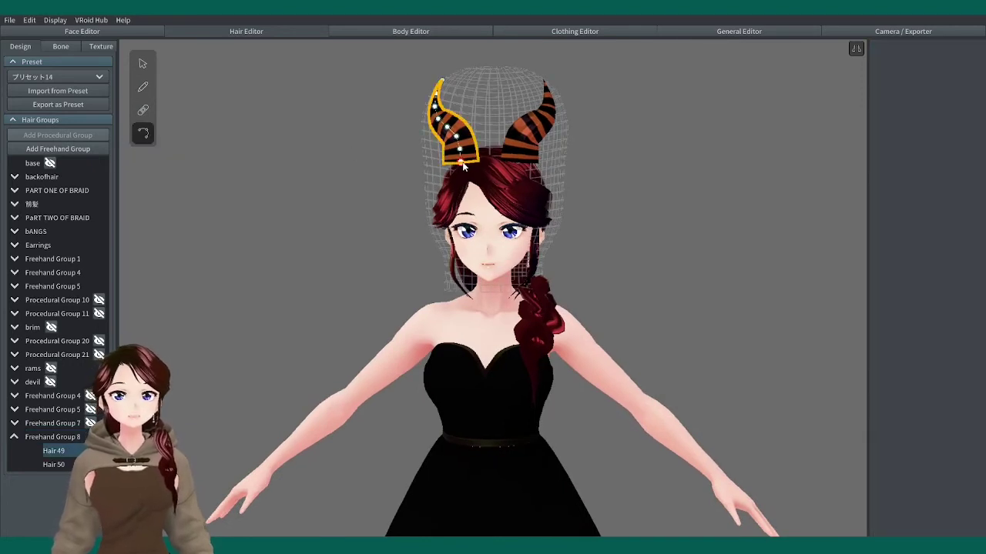
drag(462, 166, 468, 188)
right_drag(370, 191, 362, 196)
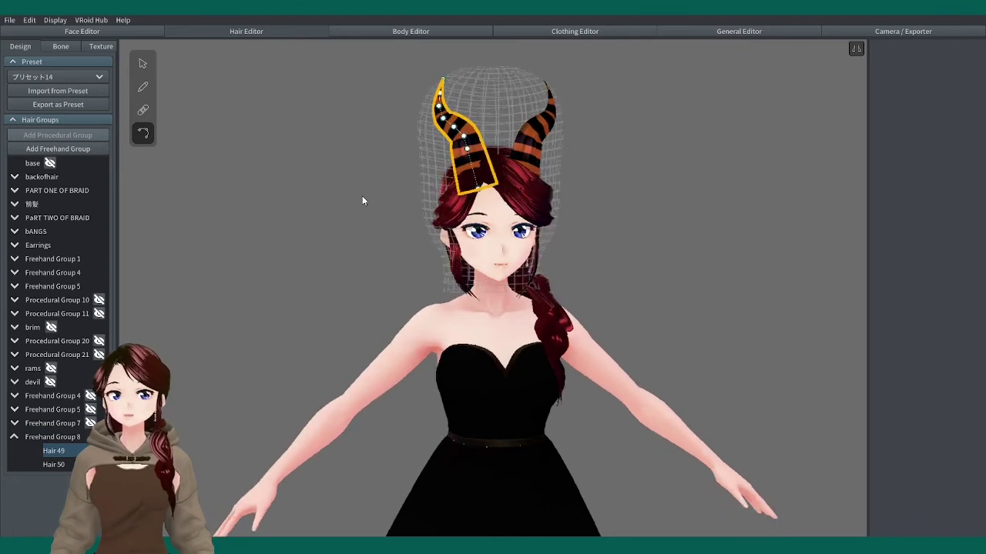
click(469, 148)
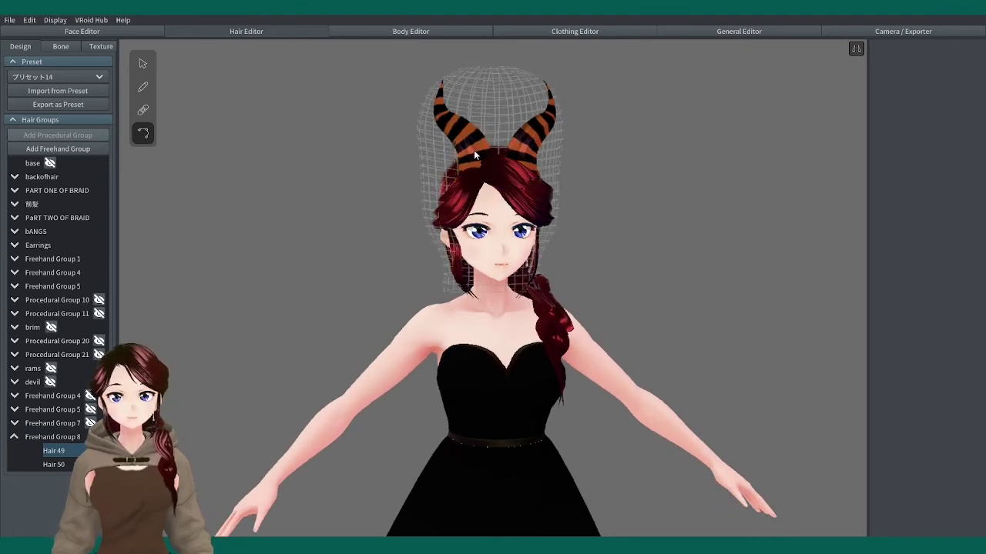
click(468, 144)
drag(464, 136, 467, 141)
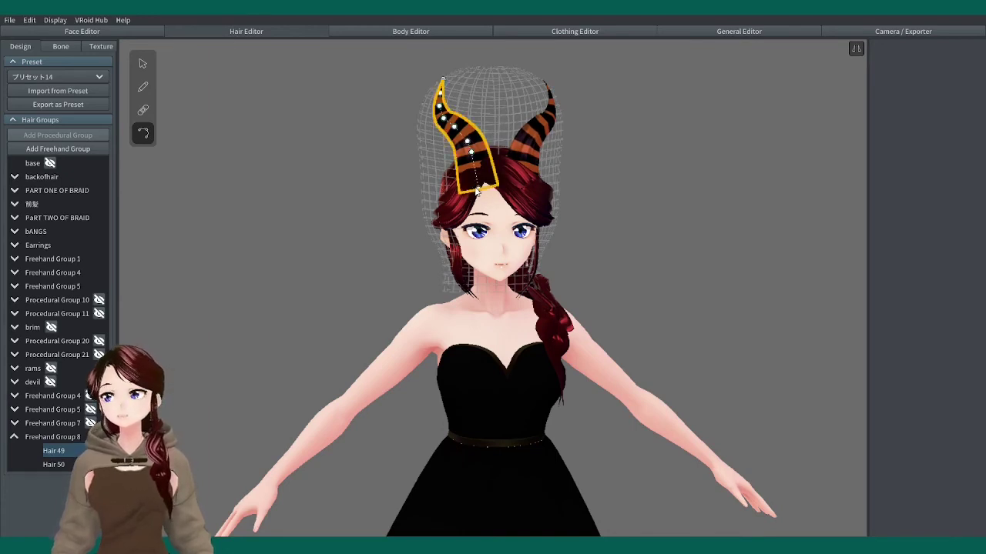
drag(477, 188, 503, 170)
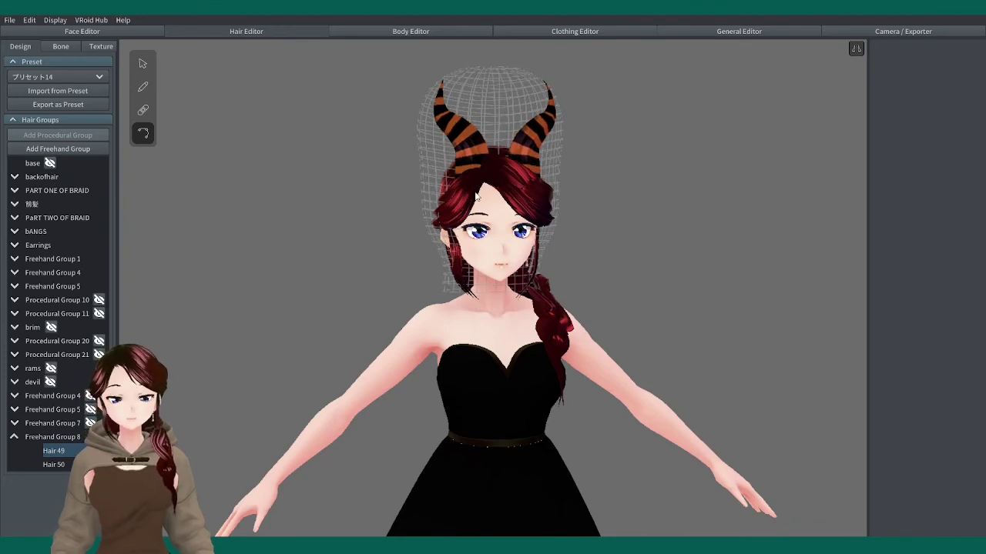
Fine-tune the lowest two control points of Hair 49 so the horn base sinks straight into the hair.
click(466, 142)
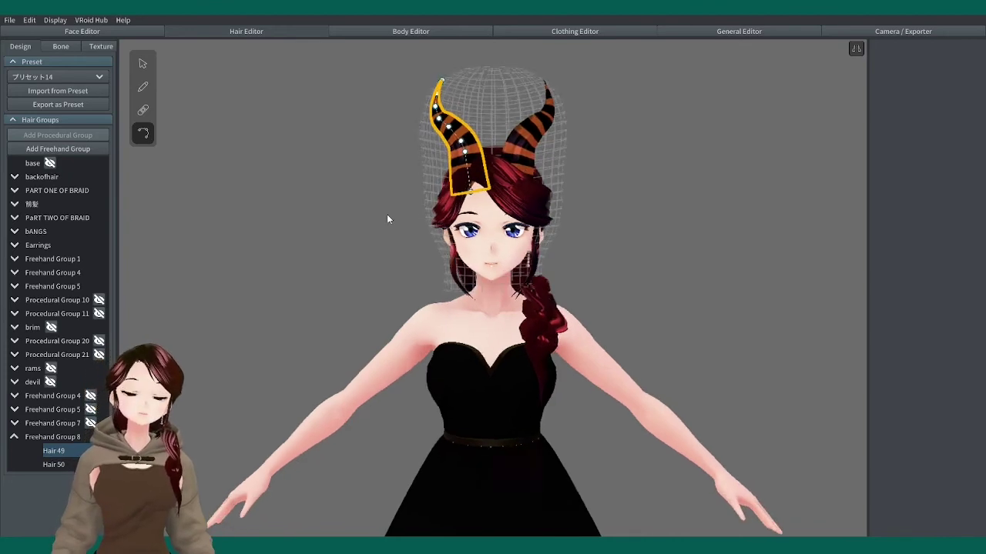
click(388, 217)
mouse_move(388, 217)
right_down()
mouse_move(394, 227)
mouse_move(428, 228)
mouse_move(379, 229)
right_up()
click(463, 154)
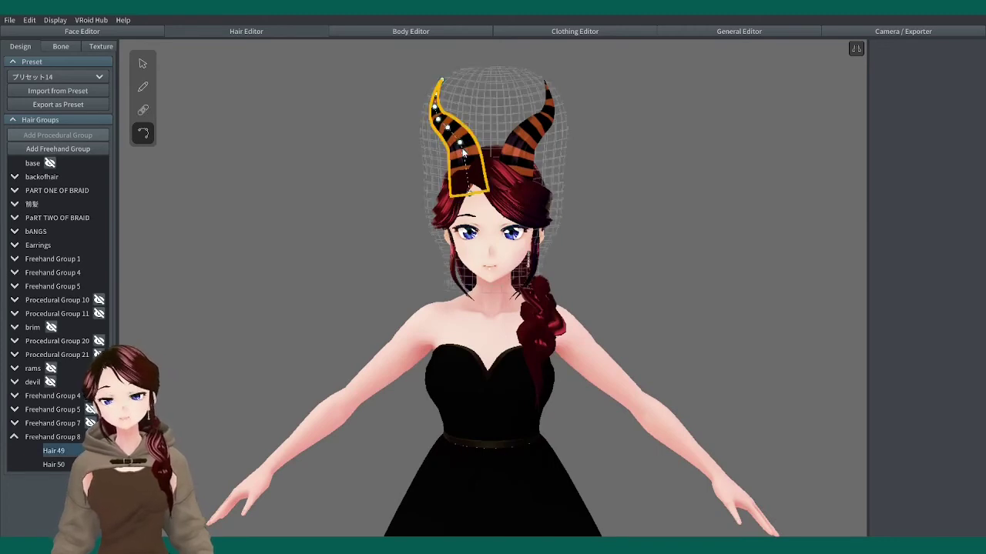
drag(464, 153, 463, 154)
drag(469, 194, 465, 195)
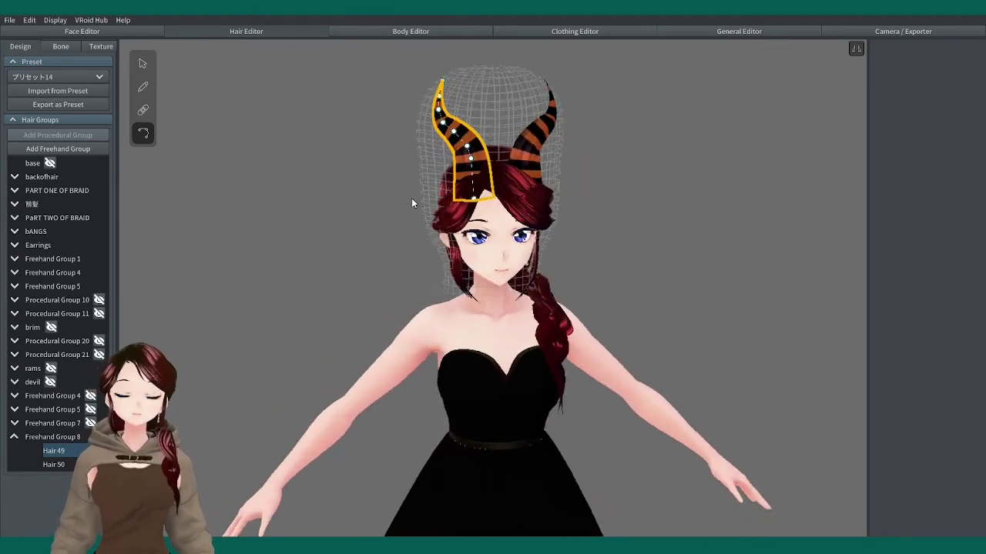
click(404, 219)
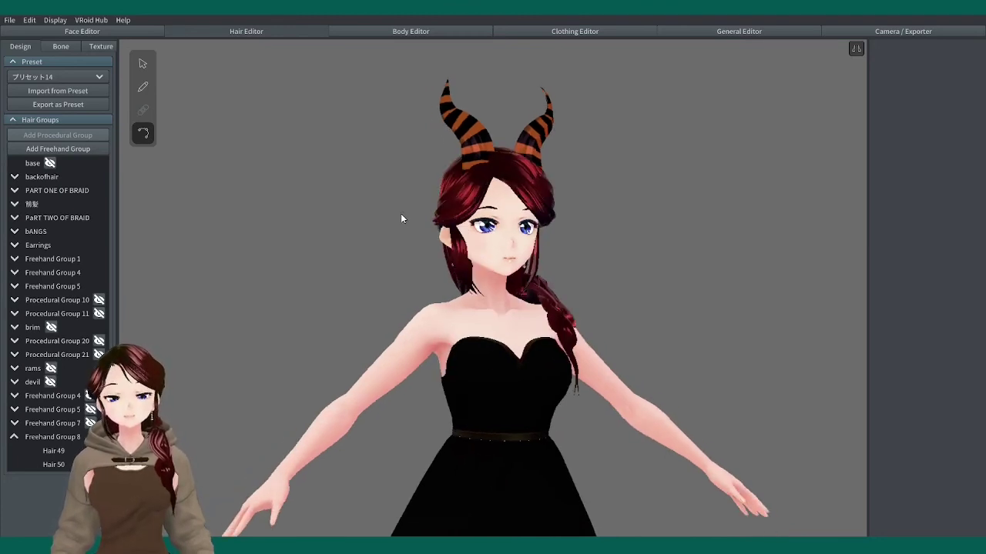
Refine the curve of the horn on the character's right side through its control points and check the pair from the front.
click(436, 106)
drag(439, 121, 463, 158)
click(380, 181)
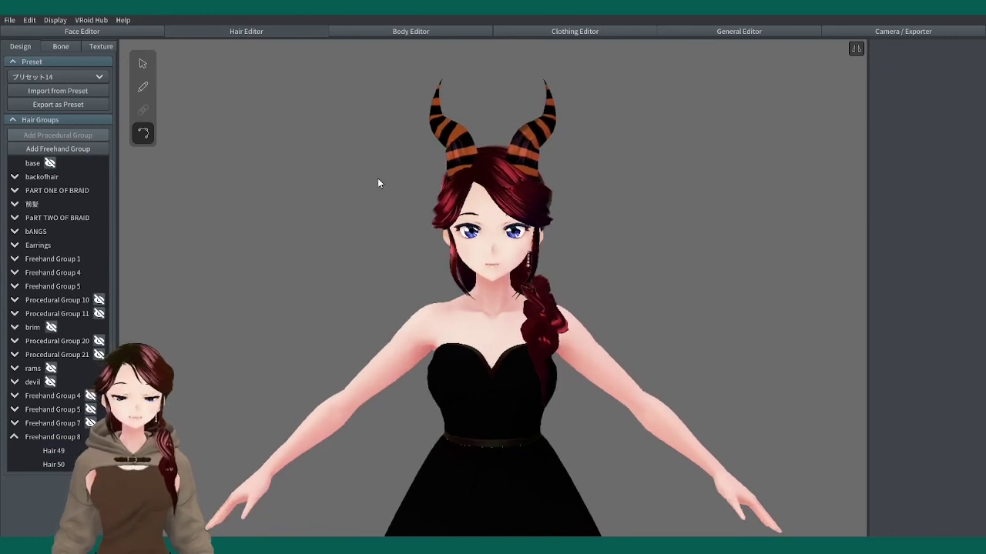
right_drag(384, 190, 555, 239)
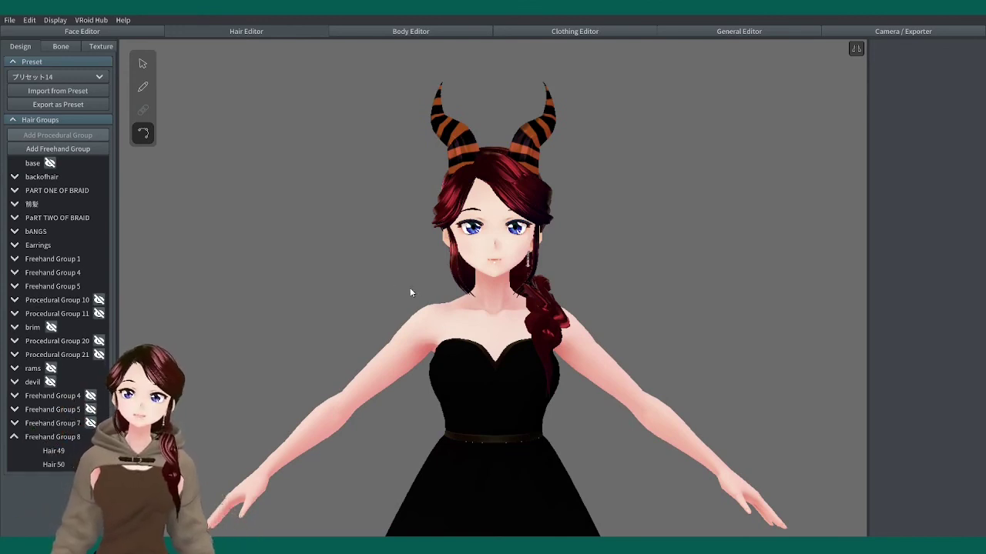
mouse_move(306, 285)
right_down()
mouse_move(328, 288)
mouse_move(306, 287)
right_up()
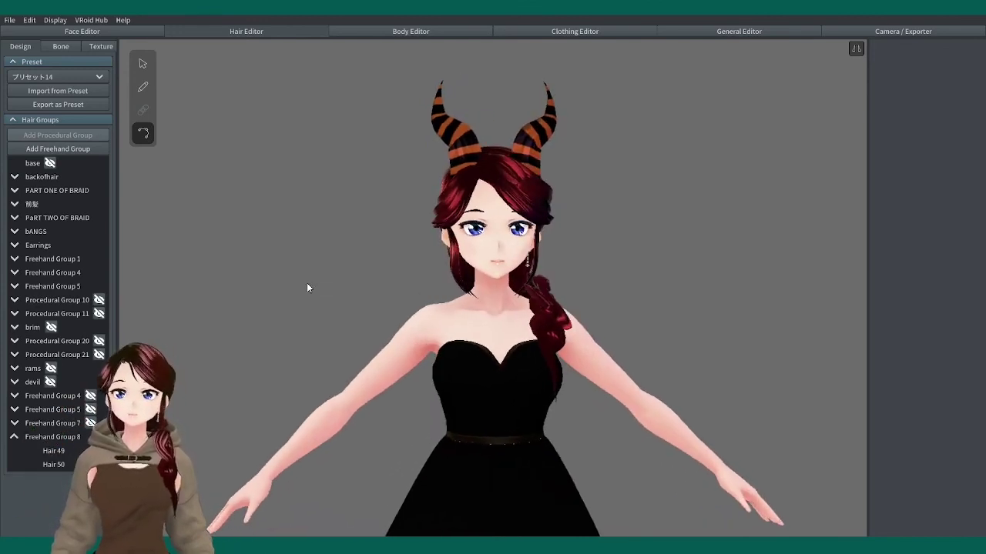